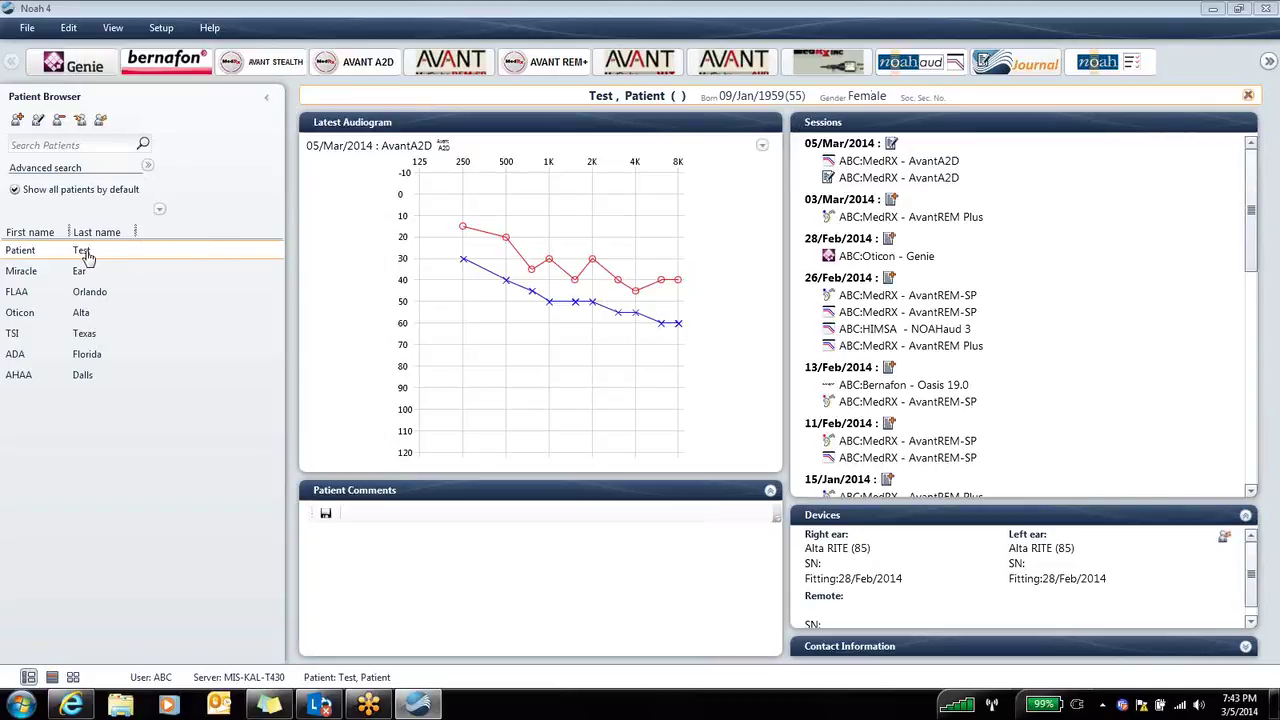
Launch the AVANT A2D module from the Noah toolbar for the test client.
{"action": "left_click", "coordinate": [368, 63]}
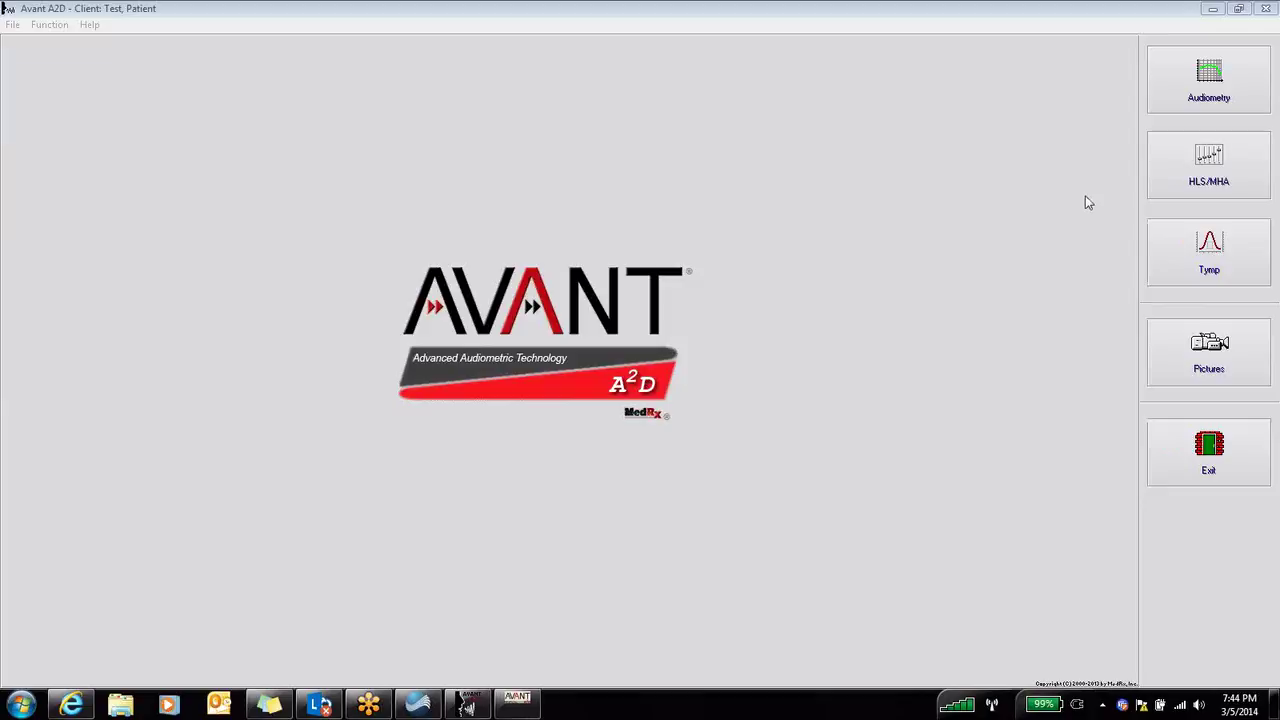
Open Audiometry to show the client's audiogram with PTA 27 dB right and 47 dB left.
{"action": "left_click", "coordinate": [1191, 100]}
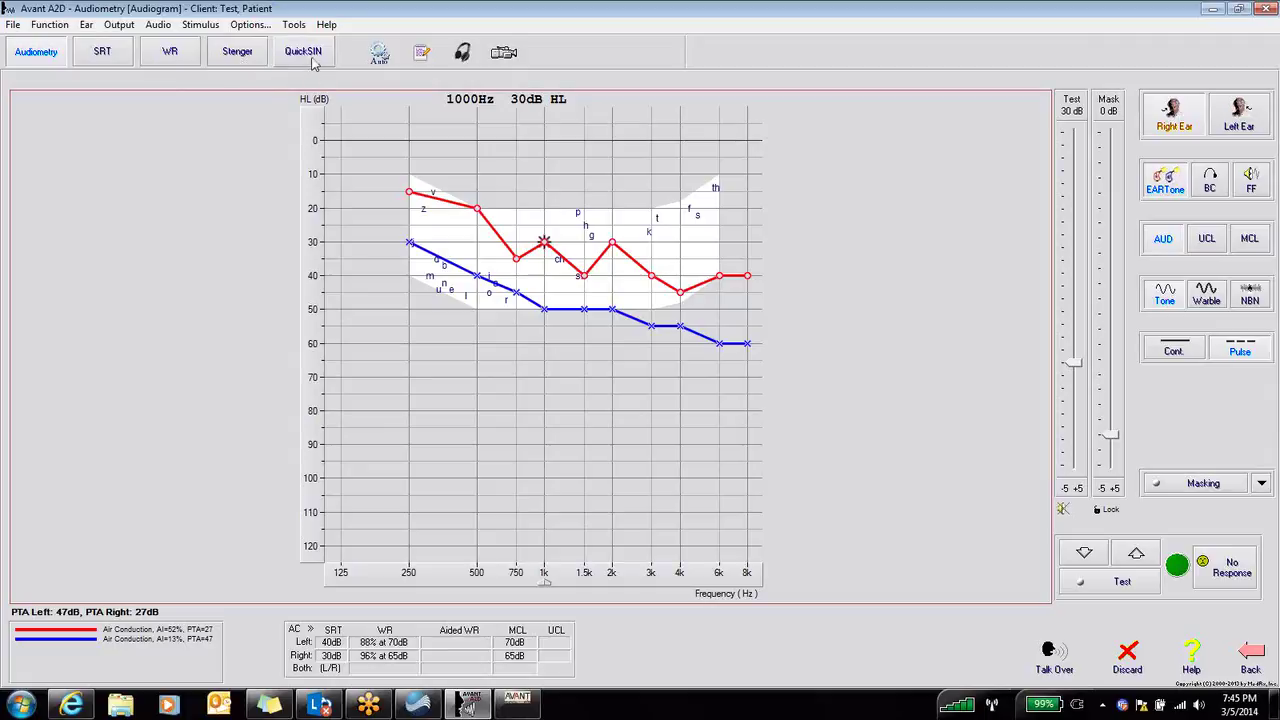
Open Auto Audiometry and accept its thresholding setup: ascending method, both ears, 125–8000 Hz.
{"action": "left_click", "coordinate": [384, 60]}
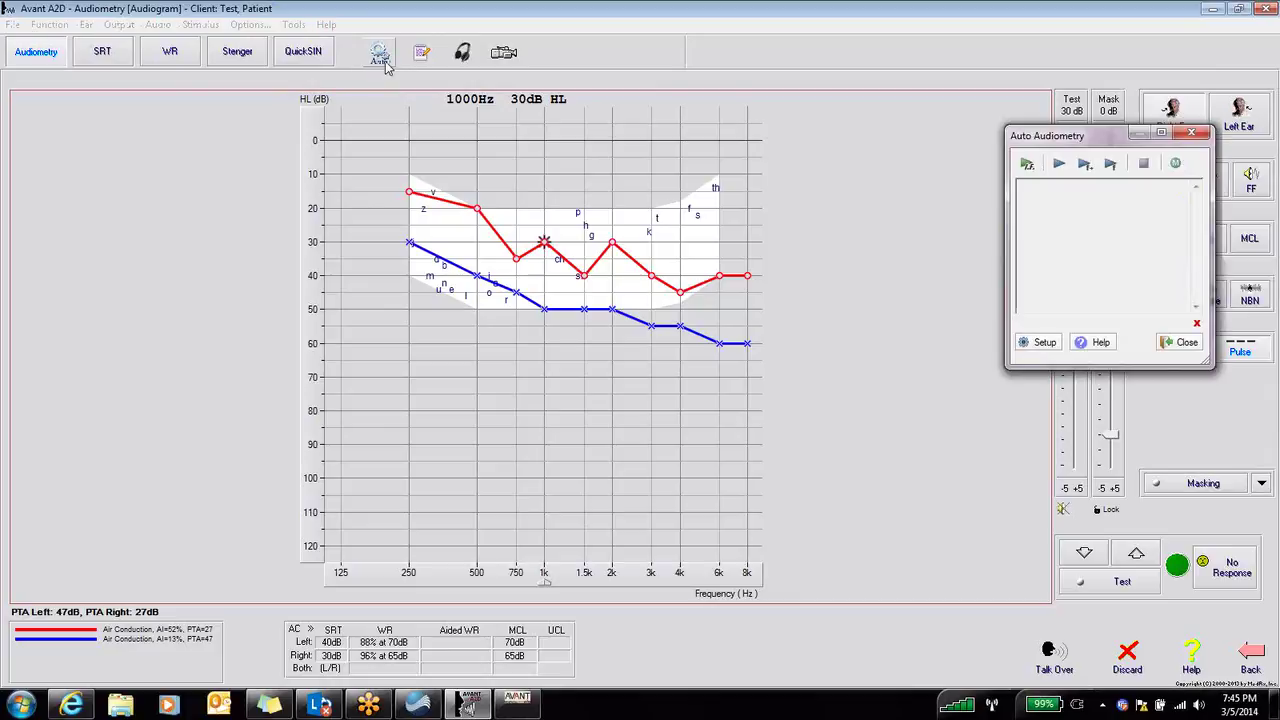
{"action": "left_click", "coordinate": [1040, 343]}
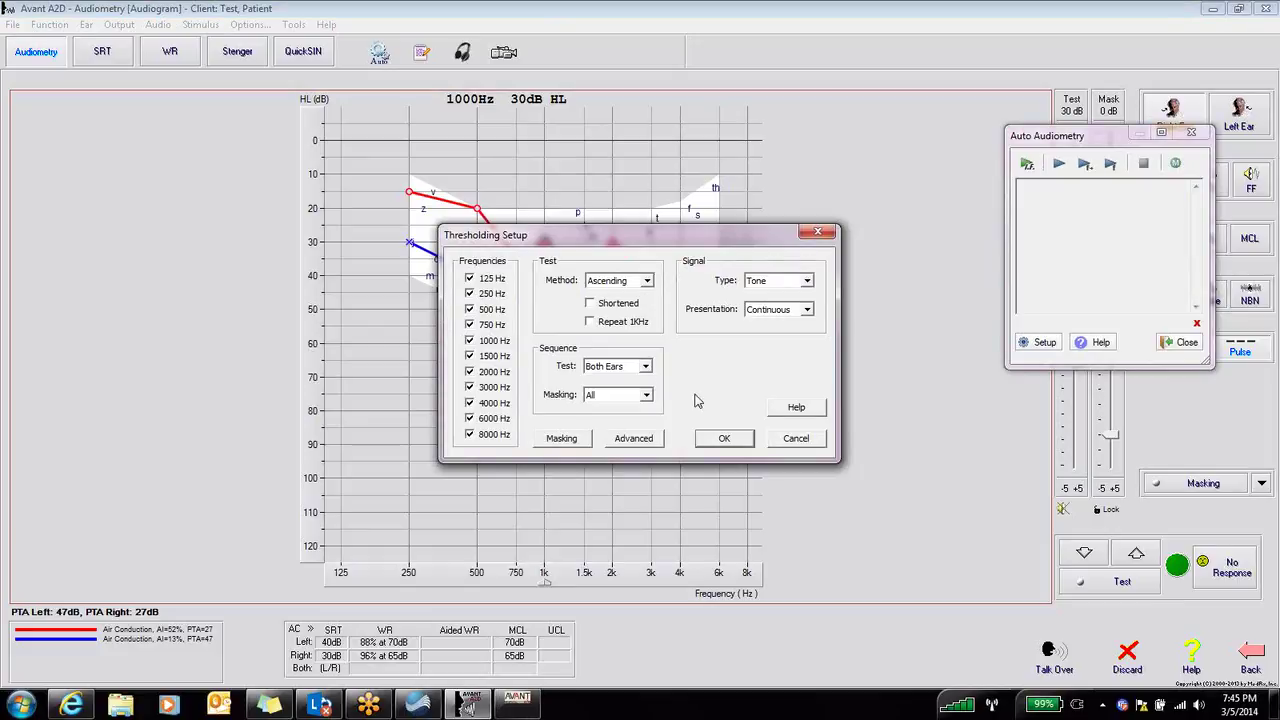
{"action": "left_click", "coordinate": [725, 441]}
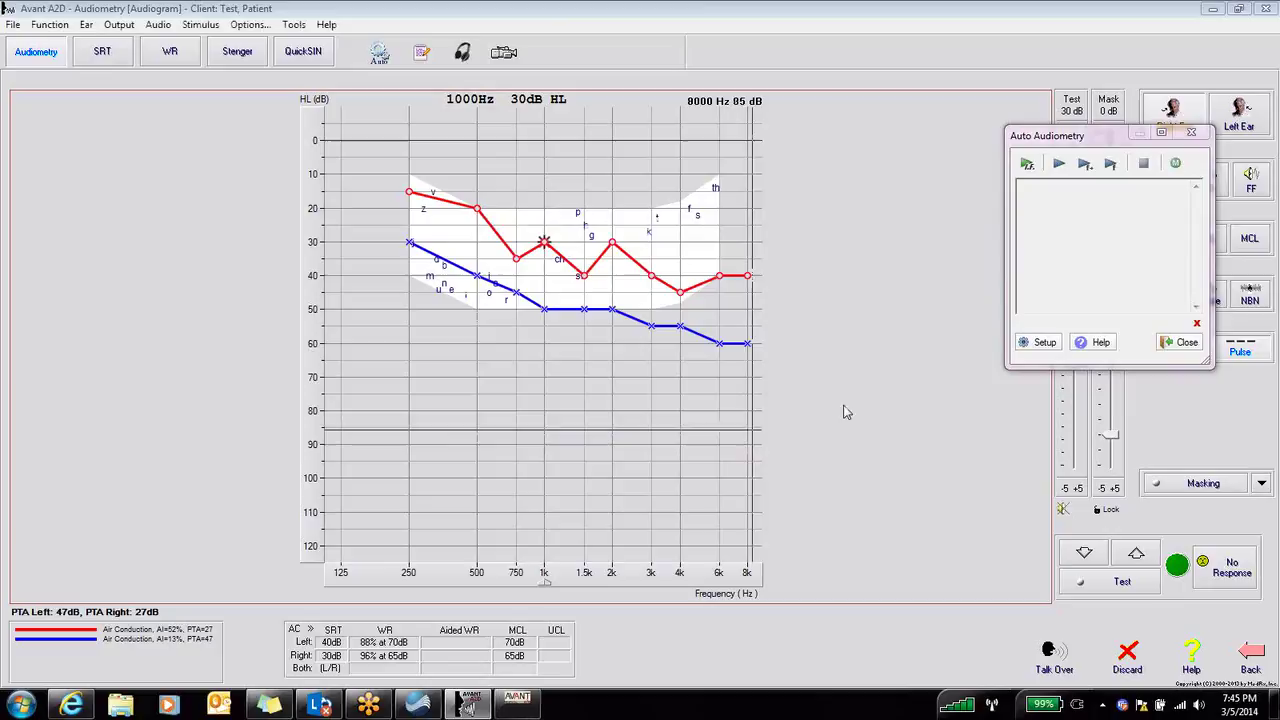
Close the Auto Audiometry window to return to the audiogram with a 1000 Hz, 30 dB HL signal.
{"action": "left_click", "coordinate": [1181, 343]}
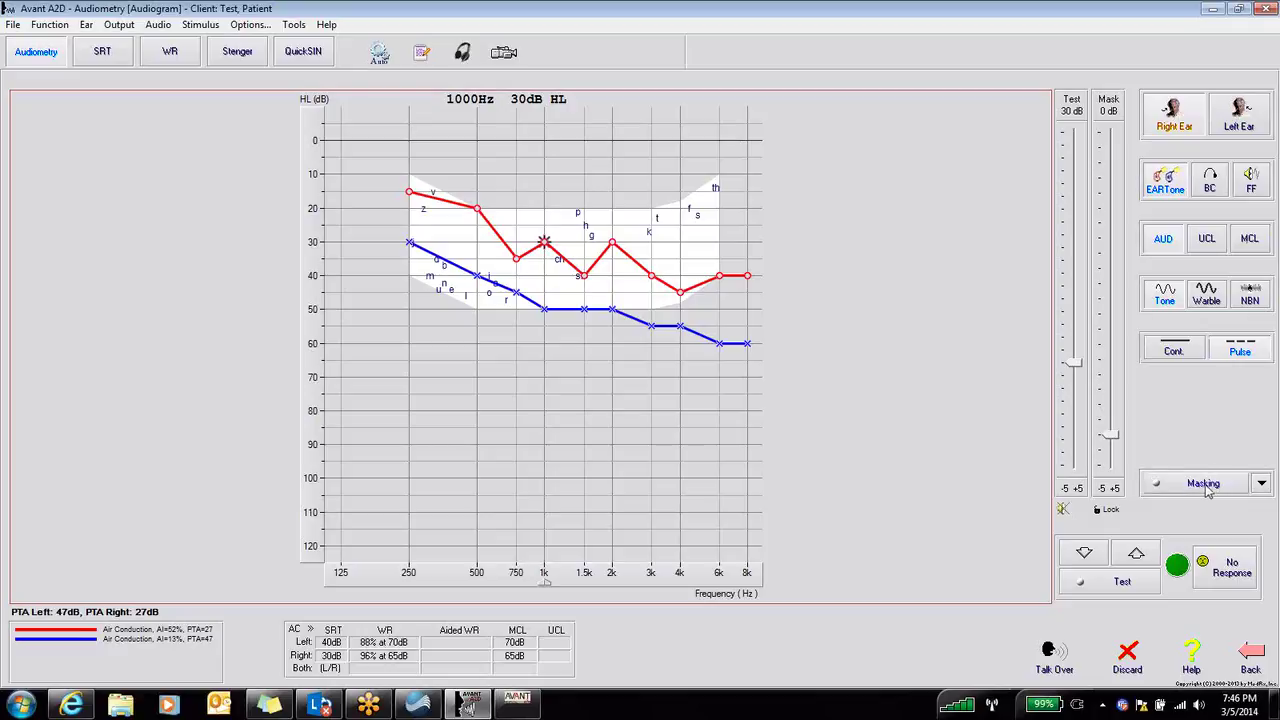
{"action": "left_click", "coordinate": [1260, 486]}
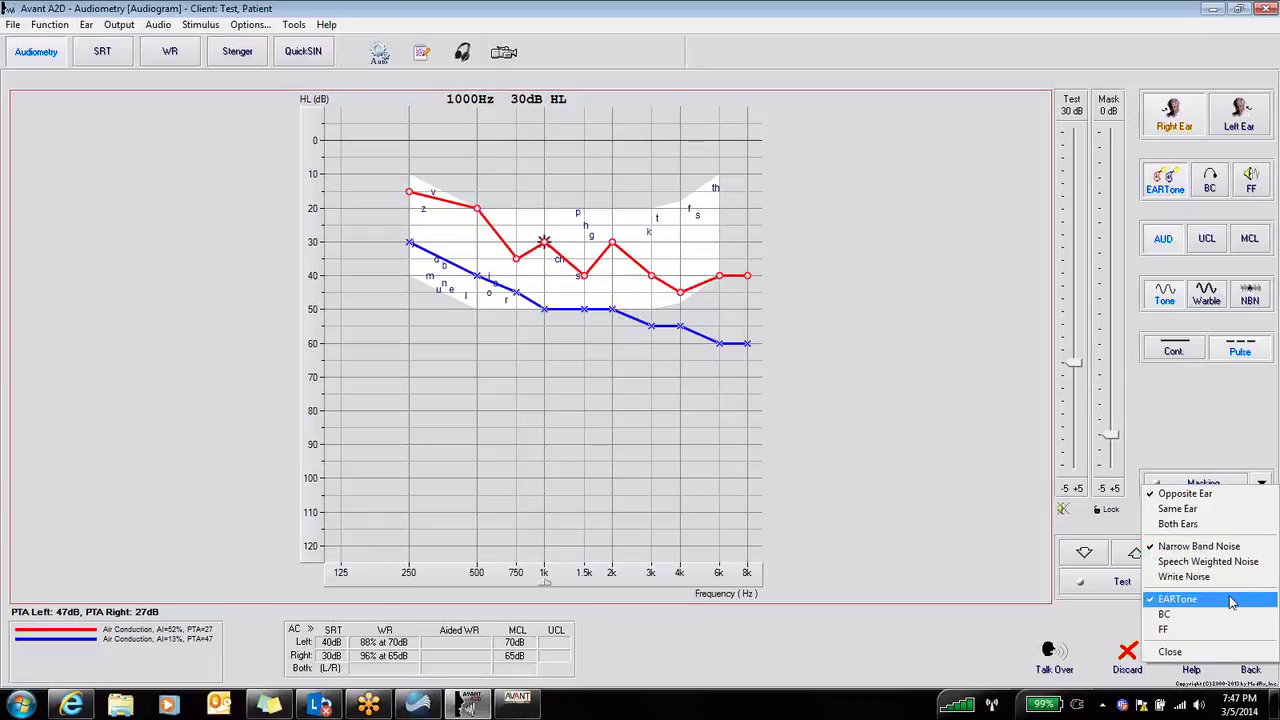
{"action": "left_click", "coordinate": [1212, 655]}
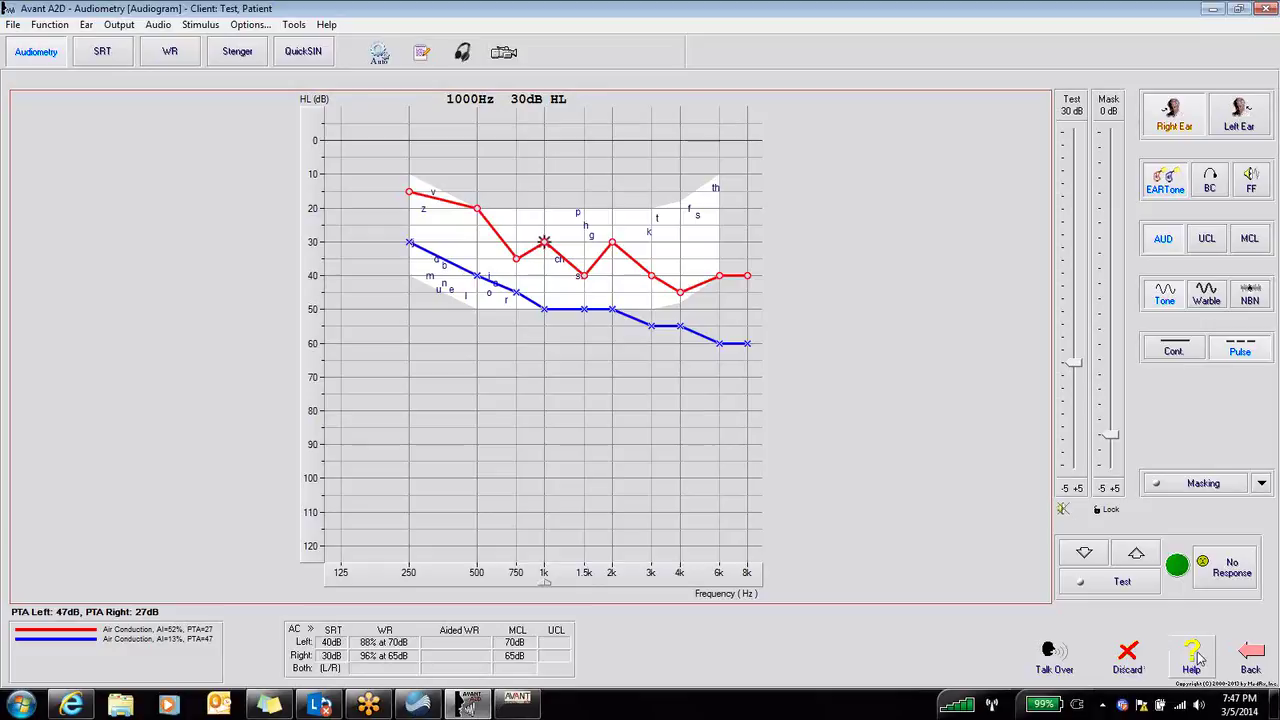
Search the audiometer help for 'Discrimination', listing two topics including Speech Audiometry.
{"action": "left_click", "coordinate": [1196, 658]}
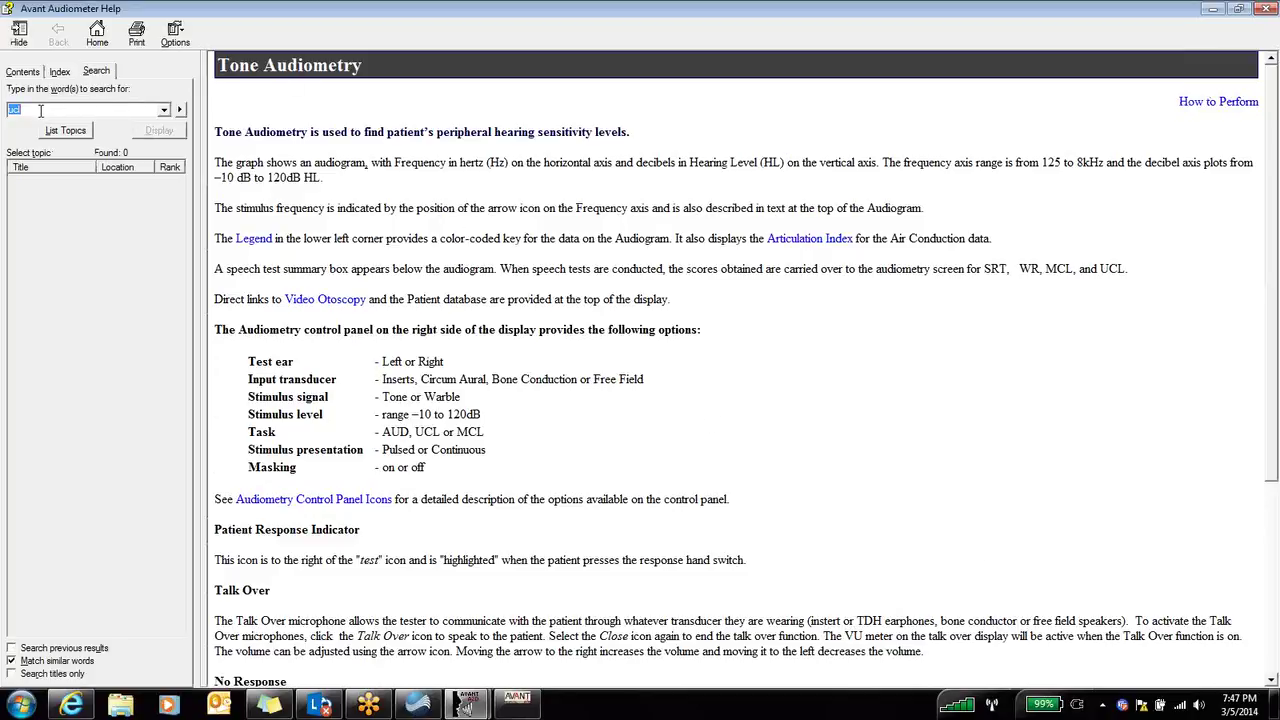
{"action": "key", "text": "BackSpace"}
{"action": "type", "text": "D"}
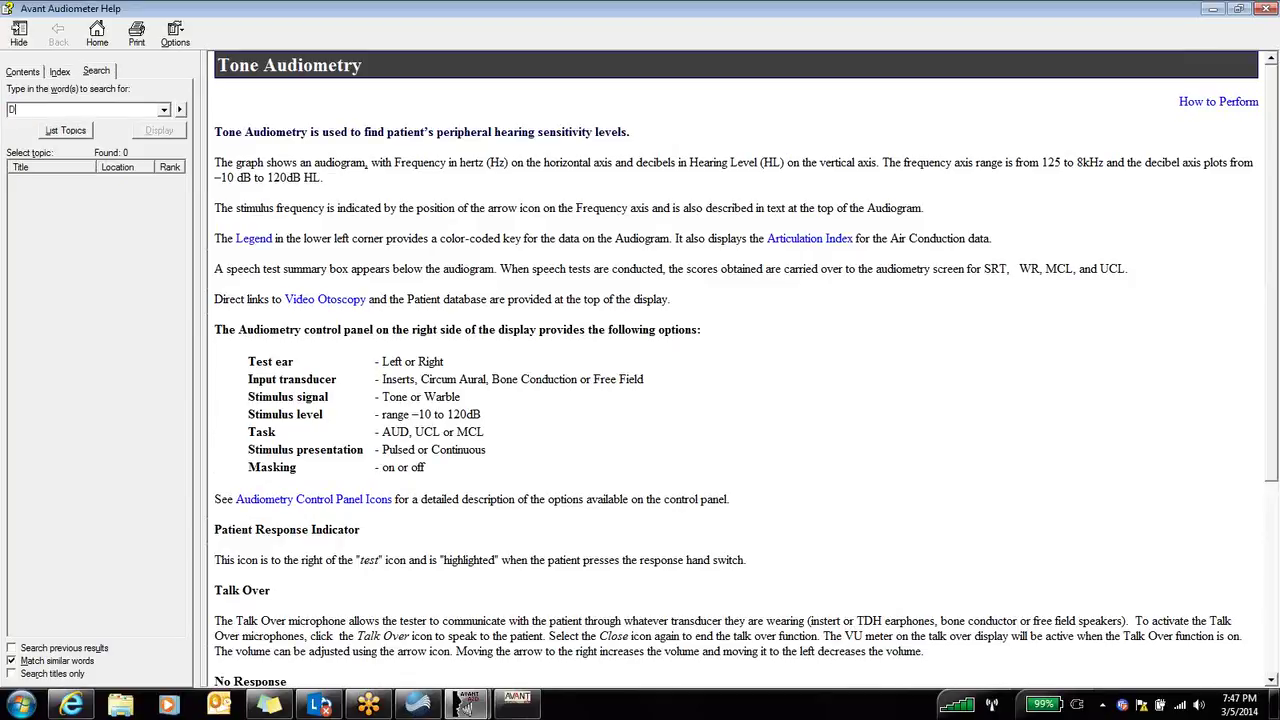
{"action": "type", "text": "iscrimination"}
{"action": "key", "text": "Return"}
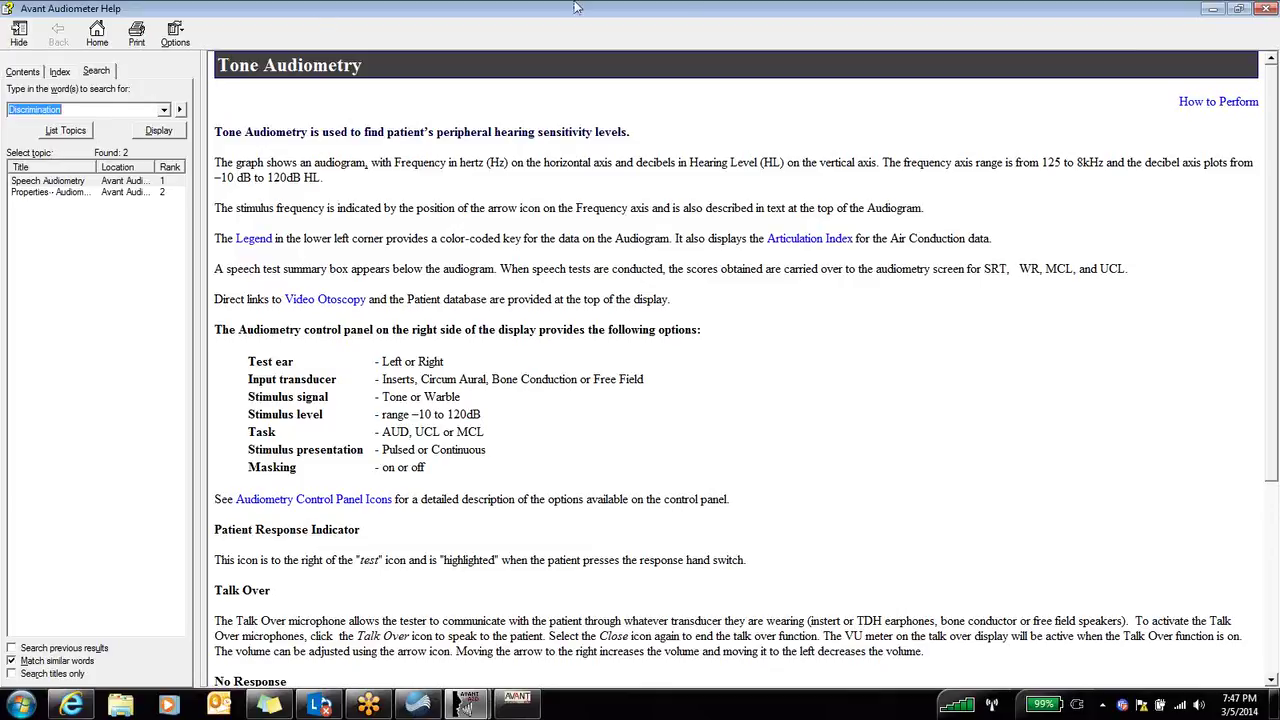
Close the Avant Audiometer Help window to get back to the audiogram.
{"action": "left_click", "coordinate": [1262, 10]}
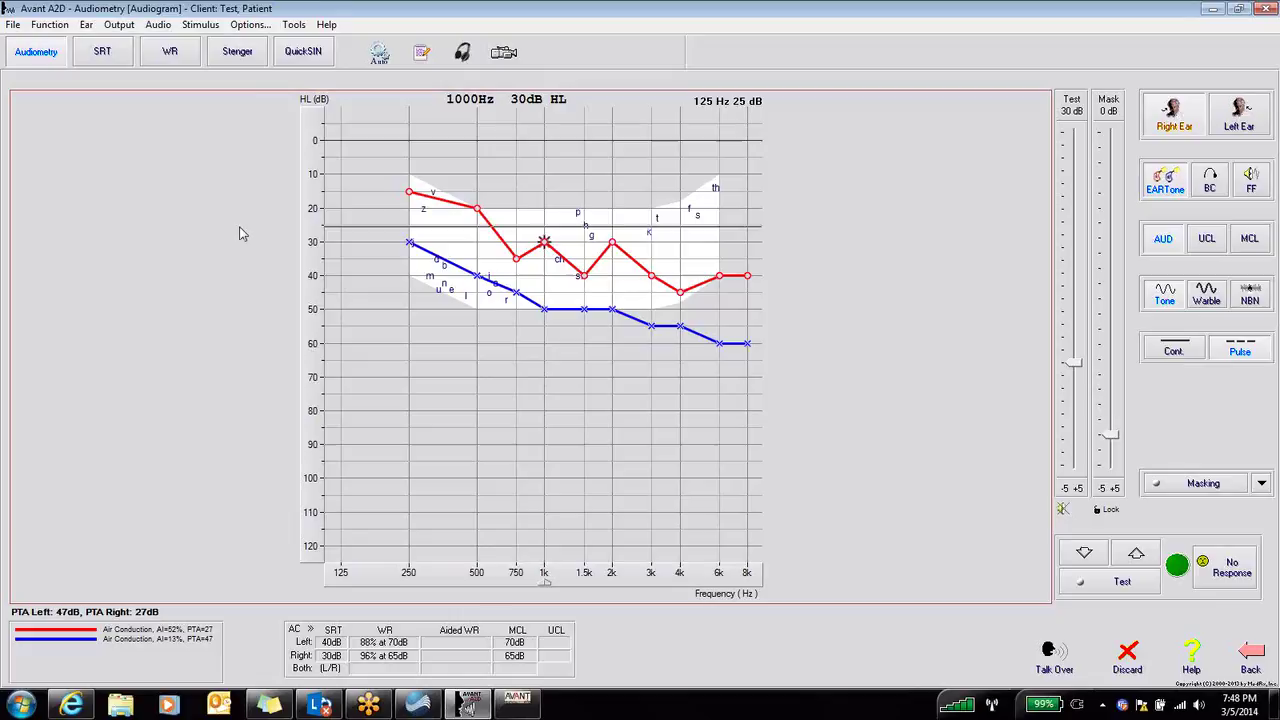
In Options > View, enable Dual Plot Mode, keeping default ear Right and Thick plot curves.
{"action": "left_click", "coordinate": [250, 28]}
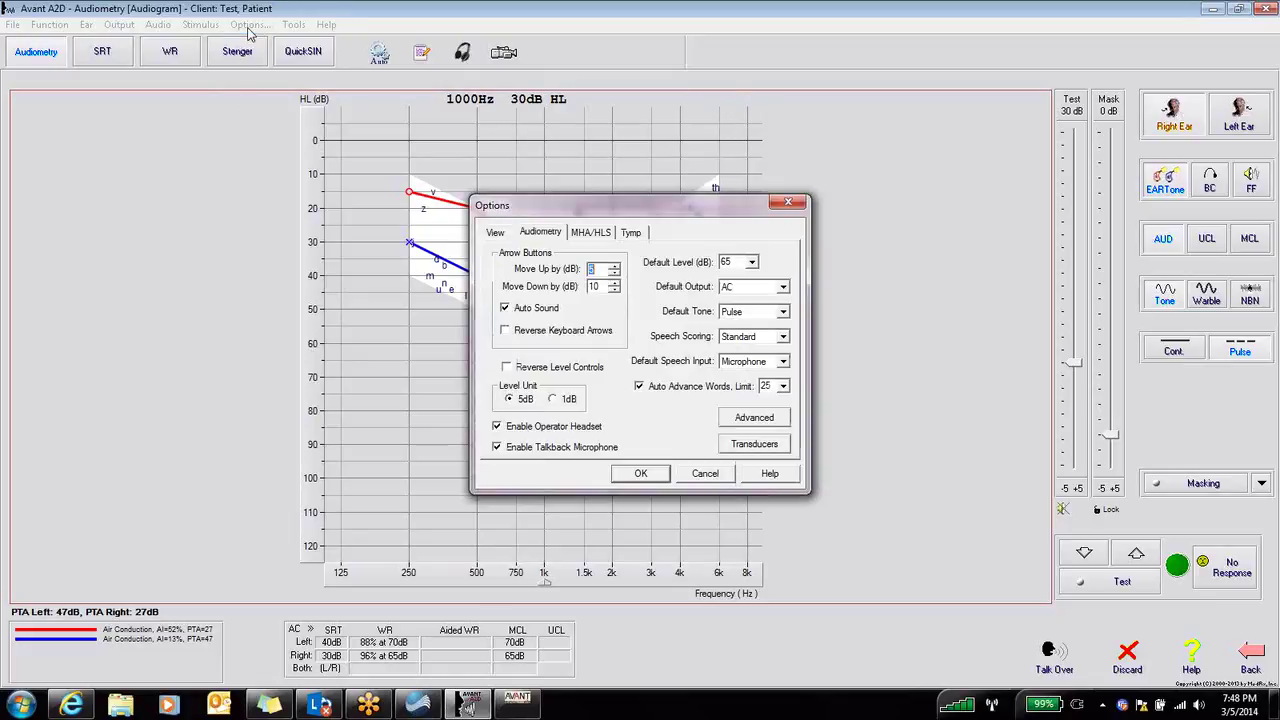
{"action": "left_click", "coordinate": [496, 233]}
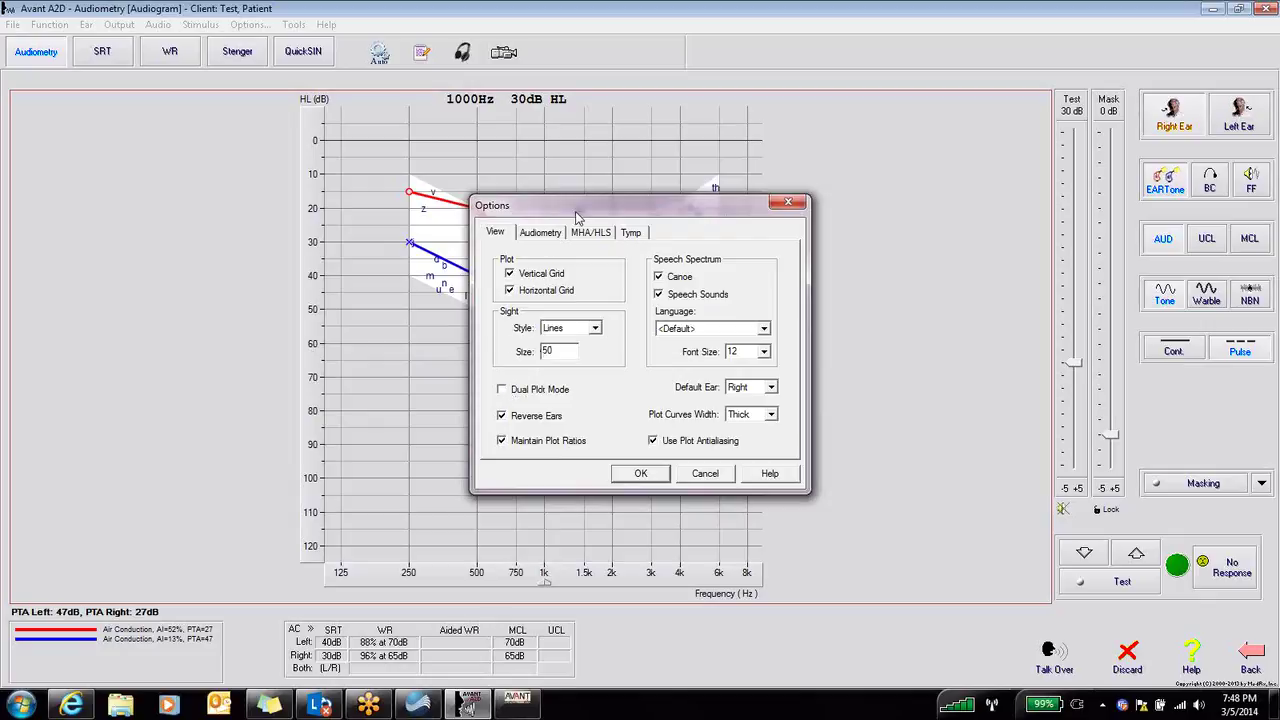
{"action": "left_click_drag", "start_coordinate": [575, 212], "coordinate": [502, 402]}
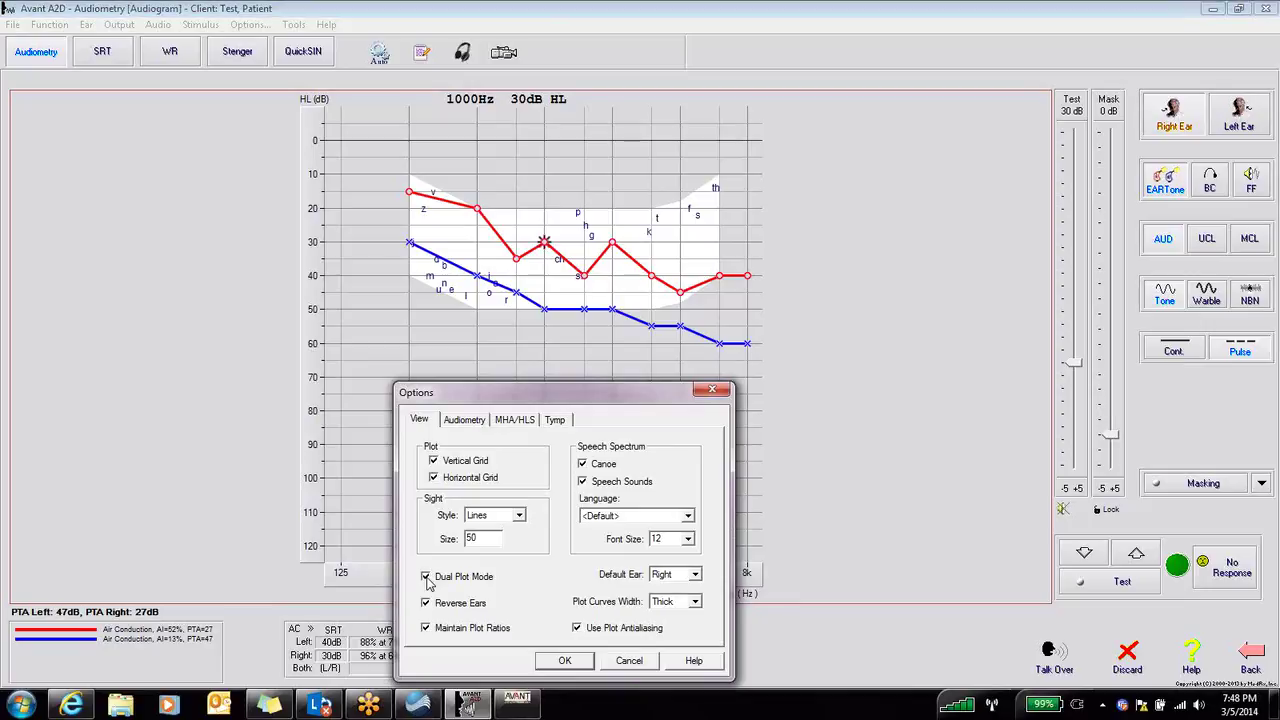
{"action": "left_click", "coordinate": [426, 577]}
{"action": "left_click", "coordinate": [695, 576]}
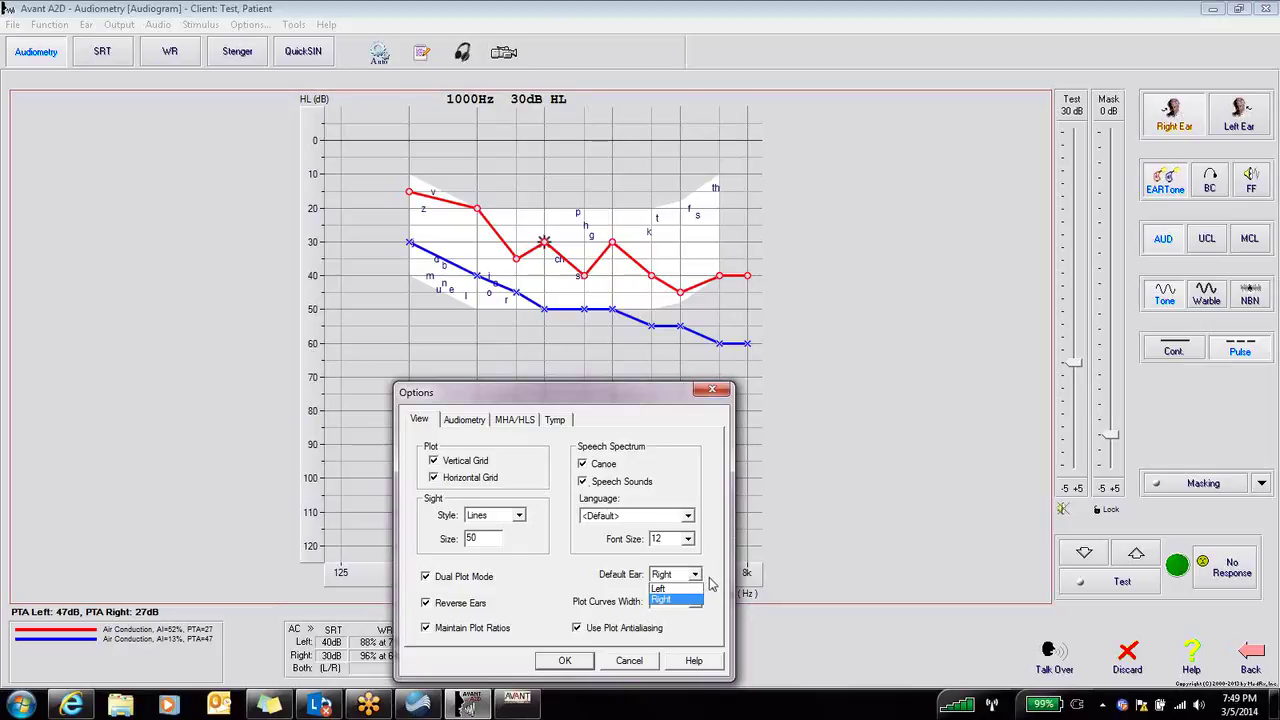
{"action": "left_click", "coordinate": [711, 584]}
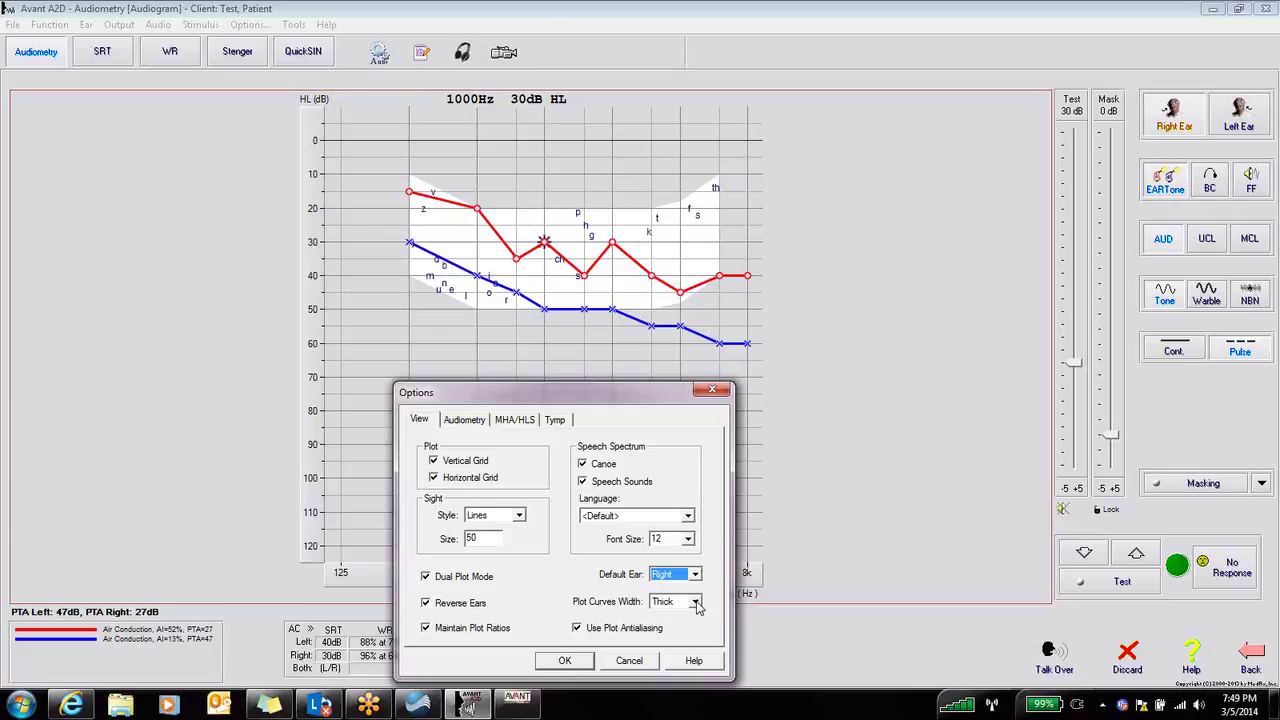
{"action": "left_click", "coordinate": [695, 603]}
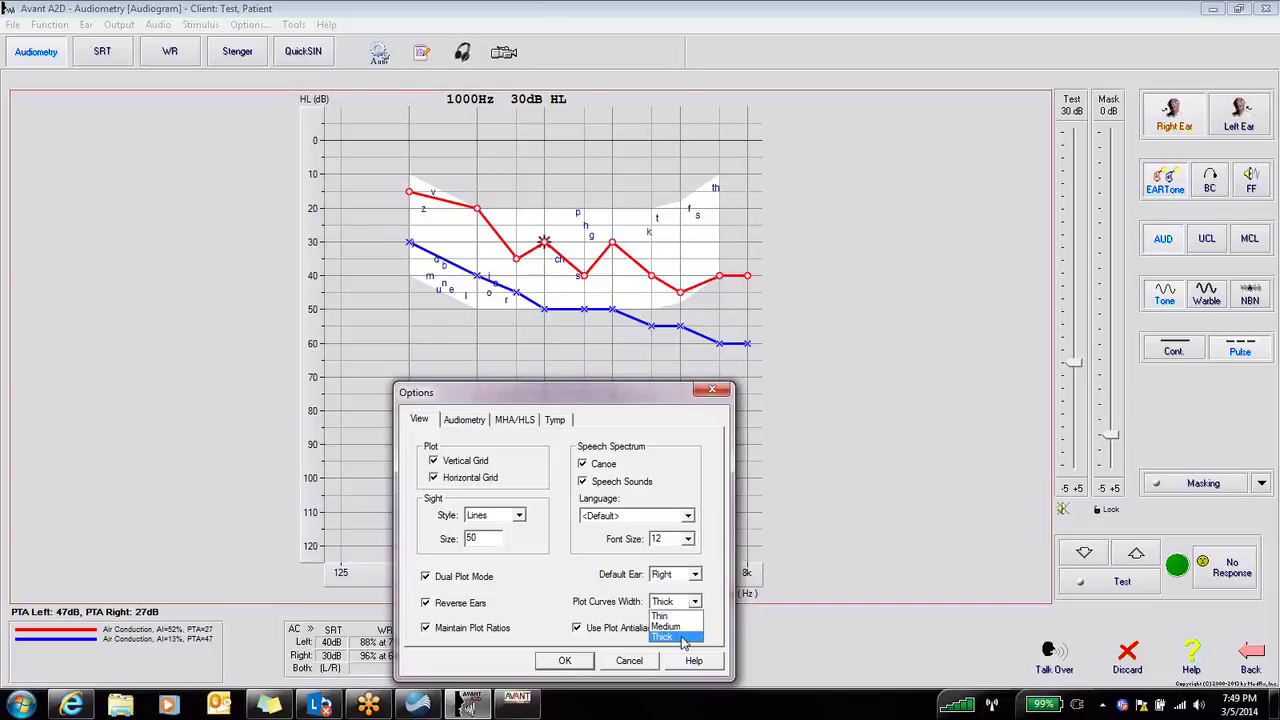
{"action": "left_click", "coordinate": [684, 637]}
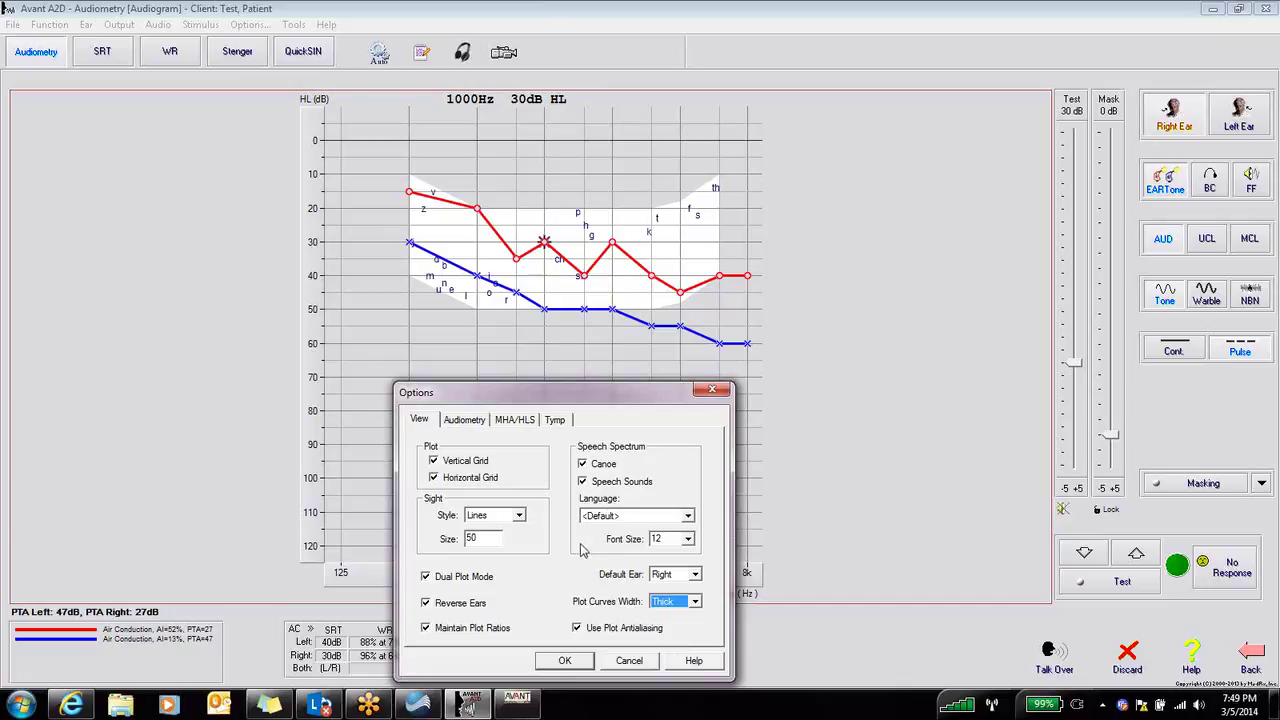
In the Audiometry options, set the Default Level to 65 dB.
{"action": "left_click", "coordinate": [466, 420]}
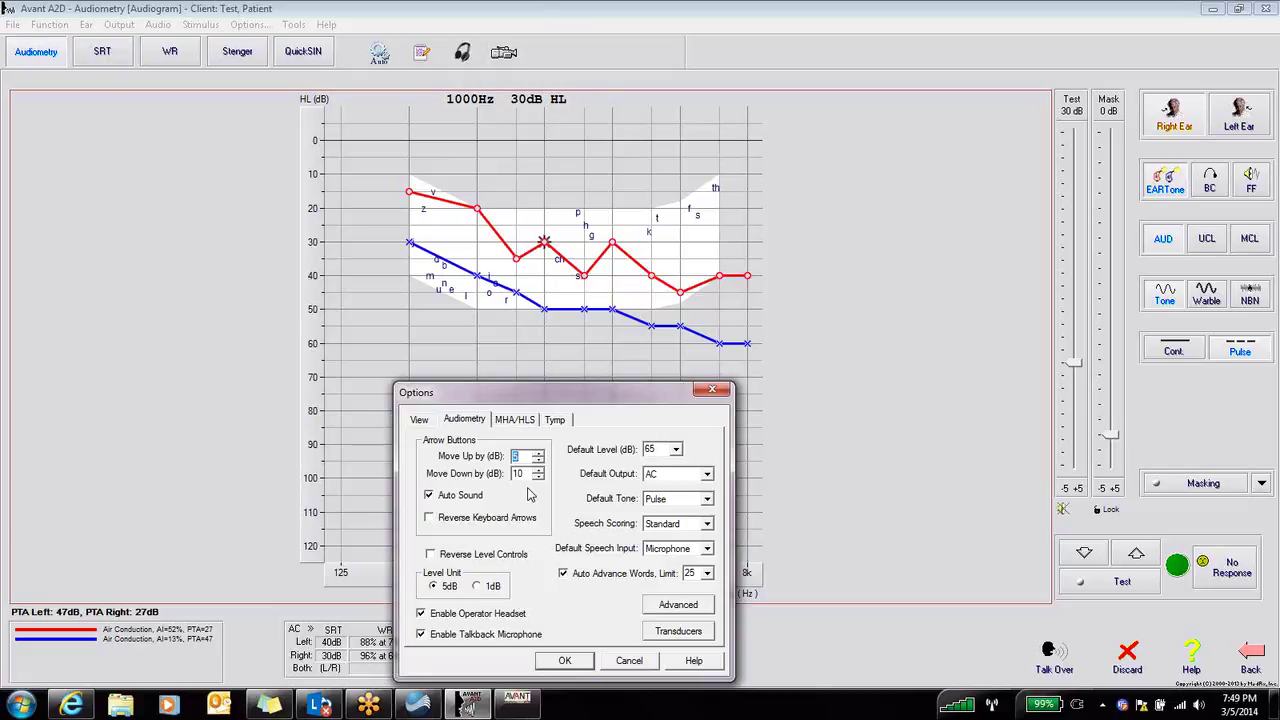
{"action": "left_click", "coordinate": [676, 451]}
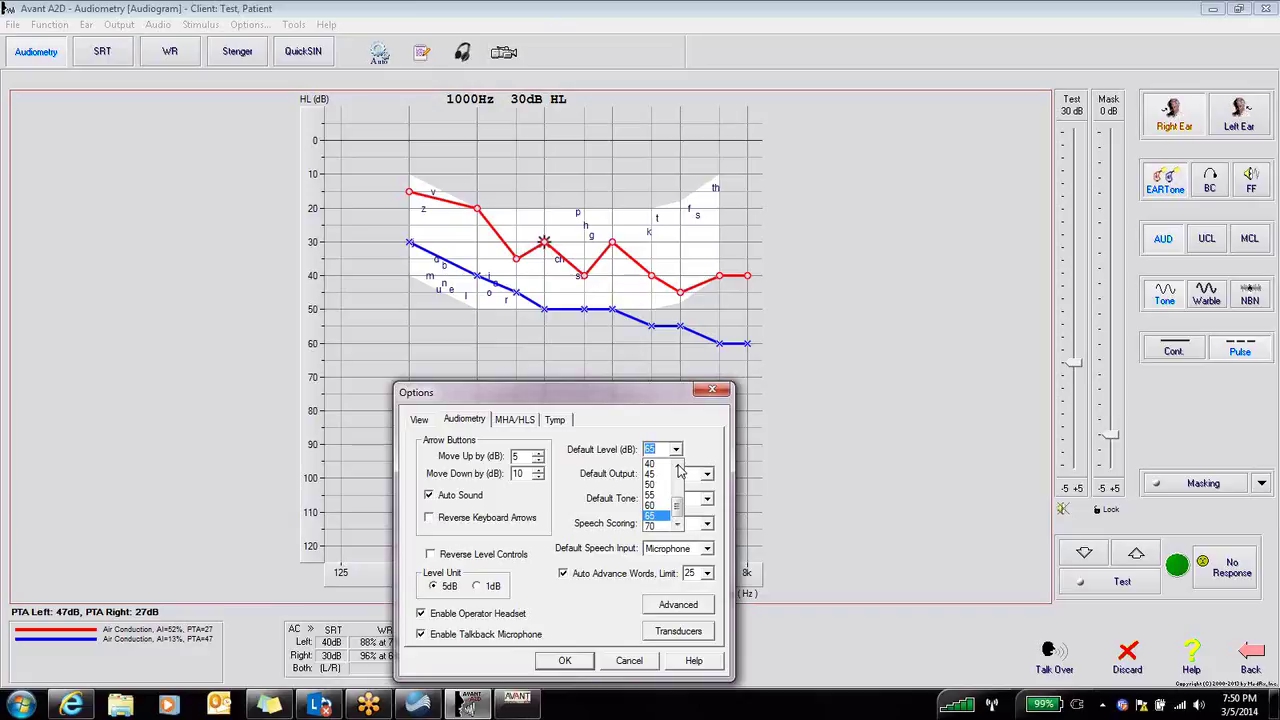
{"action": "left_click", "coordinate": [678, 467]}
{"action": "left_click", "coordinate": [678, 467]}
{"action": "left_click", "coordinate": [678, 467]}
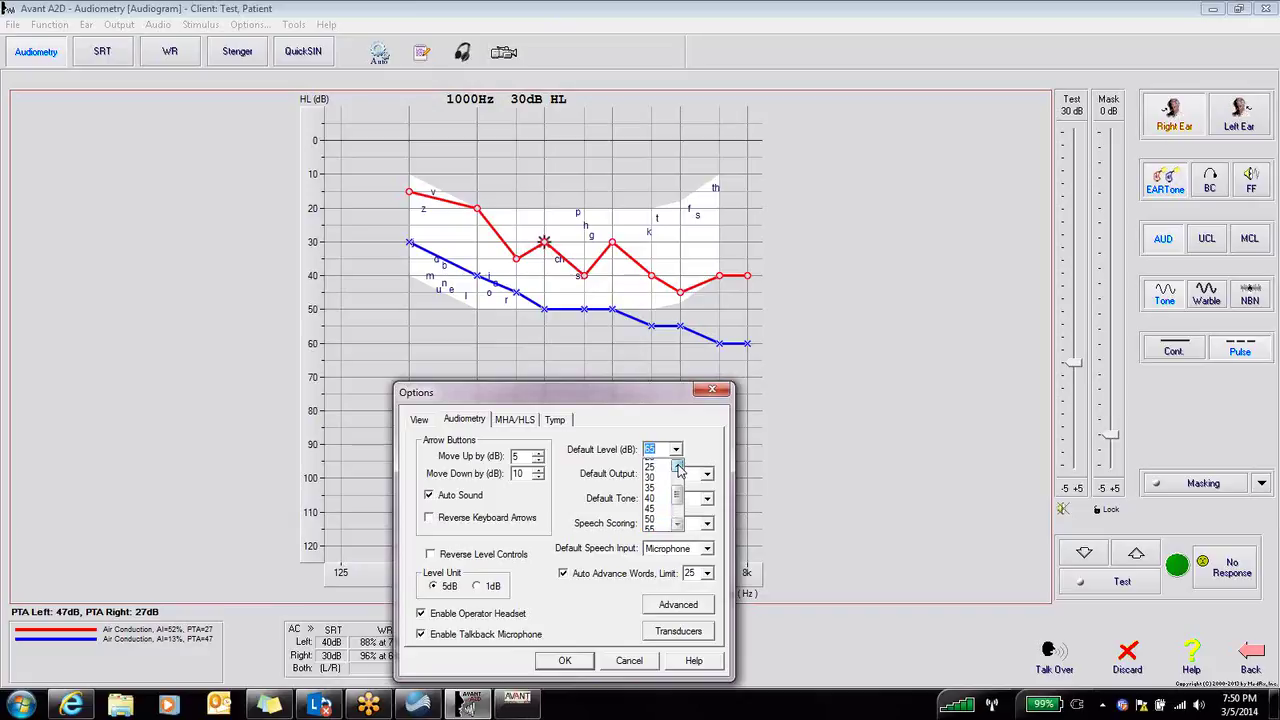
{"action": "left_click", "coordinate": [678, 467]}
{"action": "left_click", "coordinate": [678, 467]}
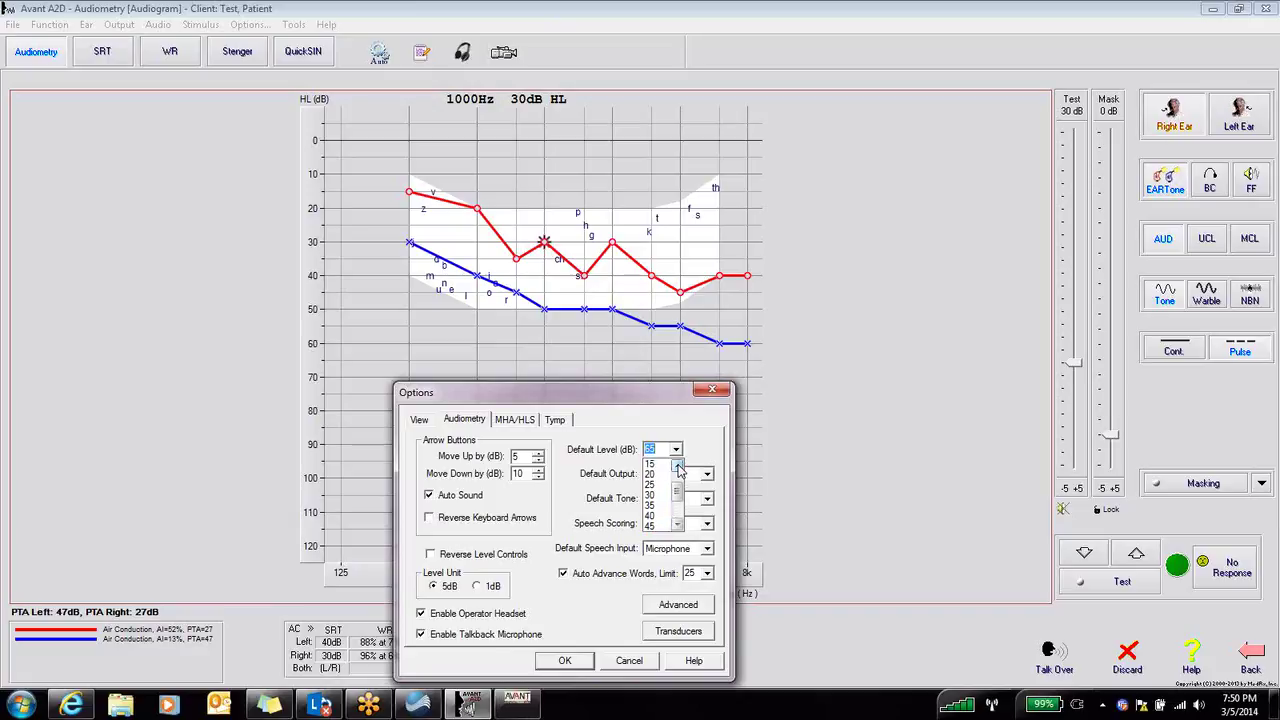
{"action": "left_click", "coordinate": [678, 527]}
{"action": "left_click", "coordinate": [678, 527]}
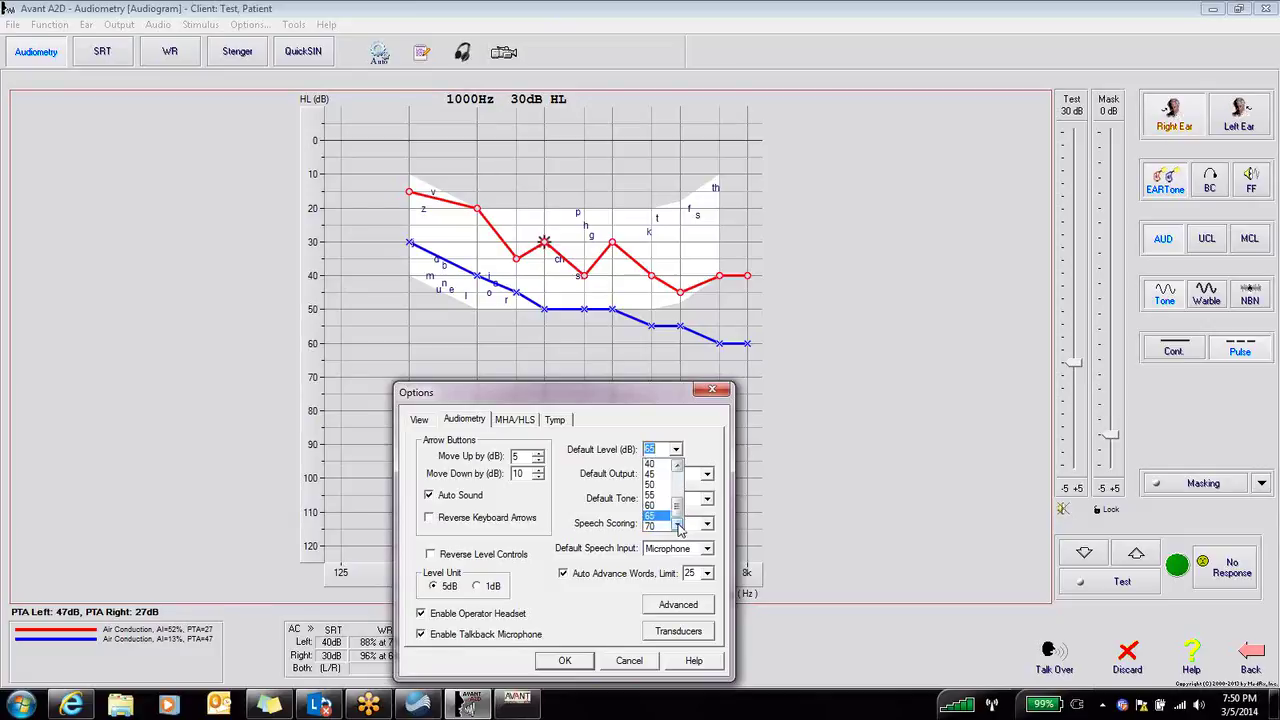
{"action": "left_click", "coordinate": [698, 465]}
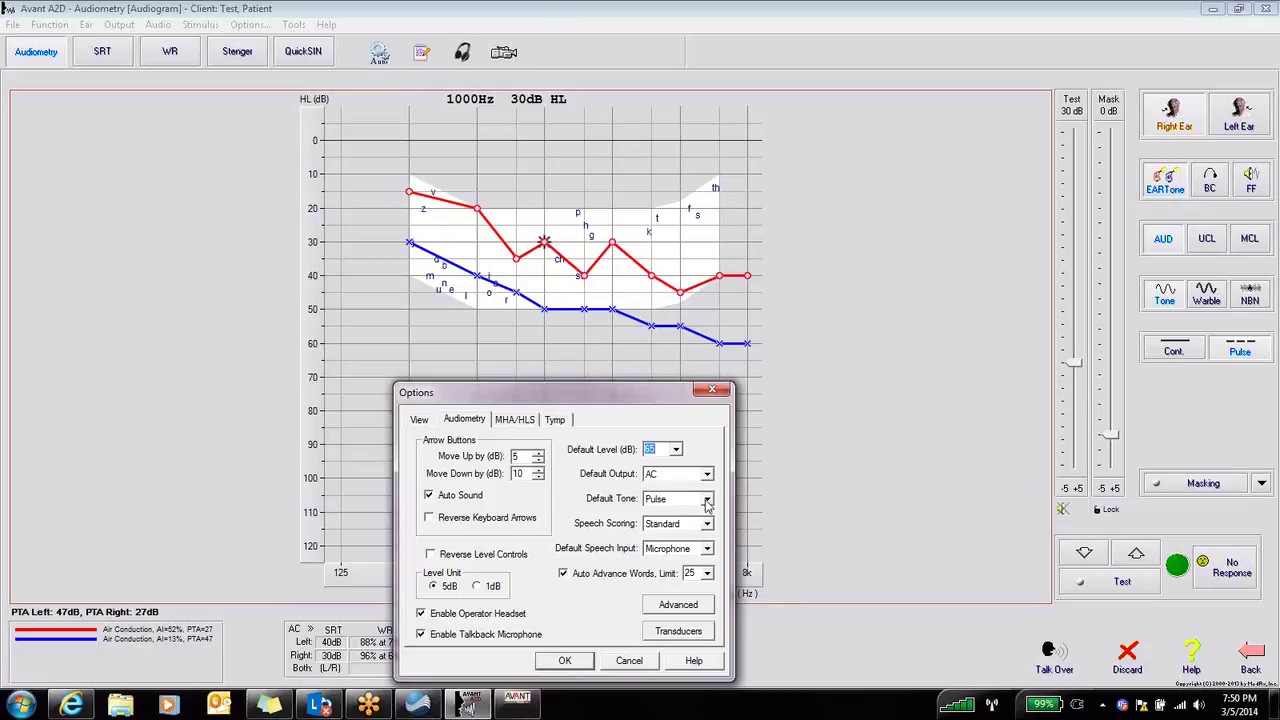
Set the default tone to Pulse and the default speech input to File.
{"action": "left_click", "coordinate": [707, 502]}
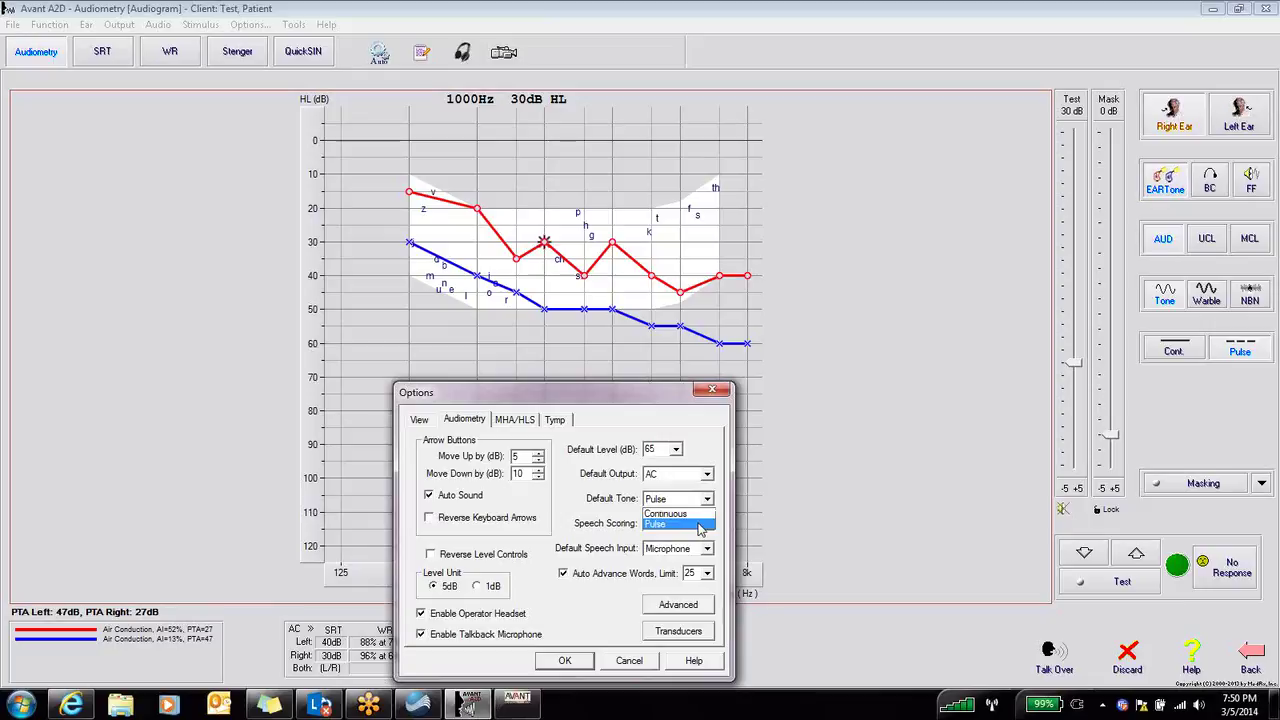
{"action": "left_click", "coordinate": [720, 540]}
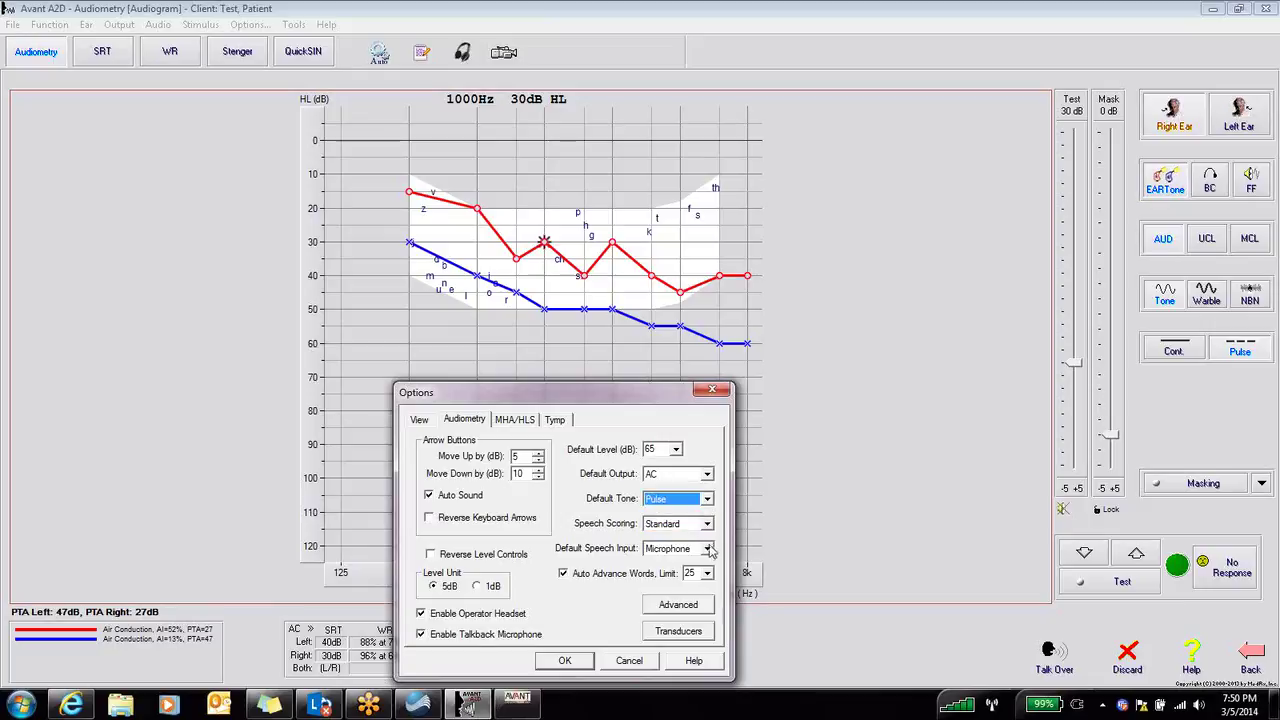
{"action": "left_click", "coordinate": [707, 549]}
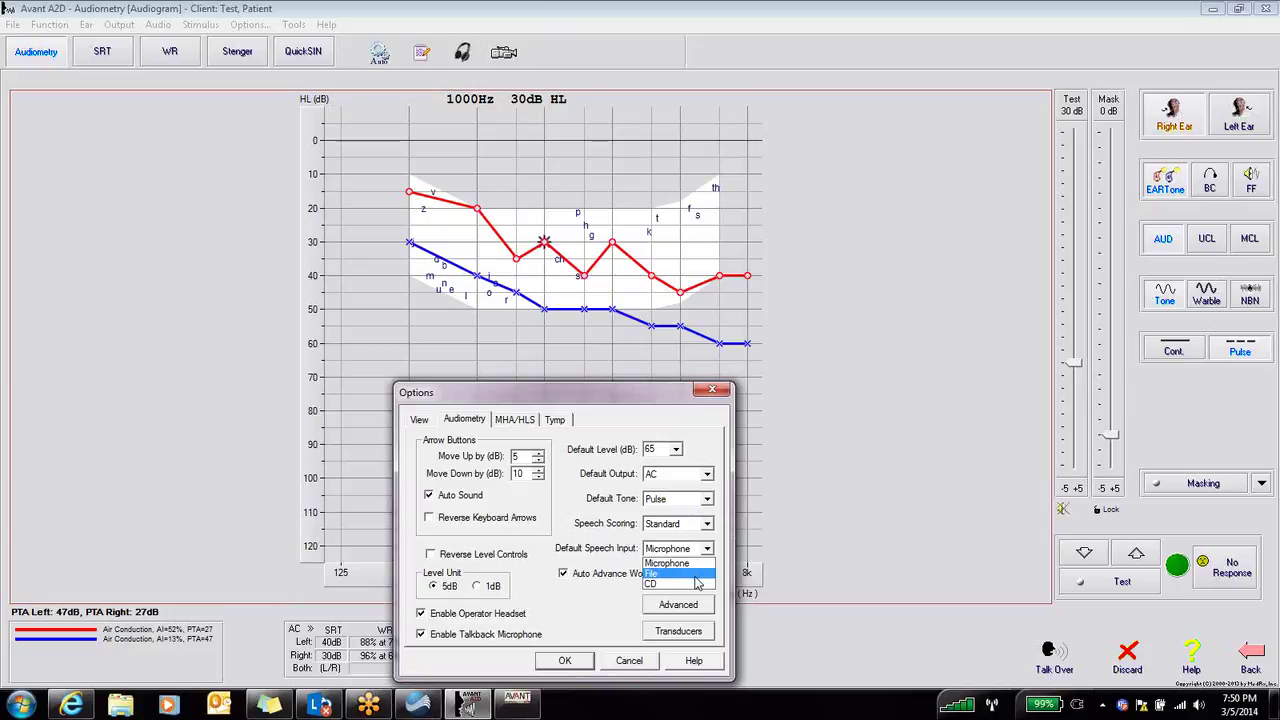
{"action": "left_click", "coordinate": [656, 574]}
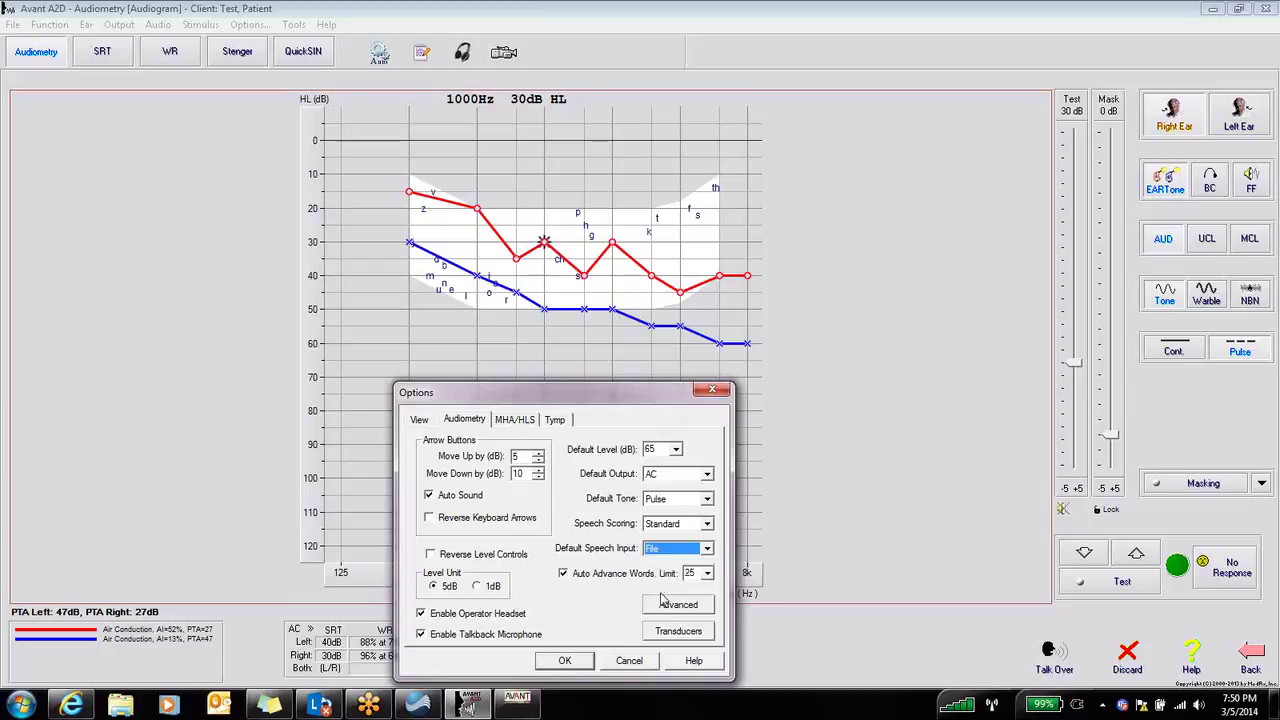
Accept Audiometry Advanced Settings with WR Start Level PTA + 40, 400 ms pulse, PTA 500/1000/2000.
{"action": "left_click", "coordinate": [665, 607]}
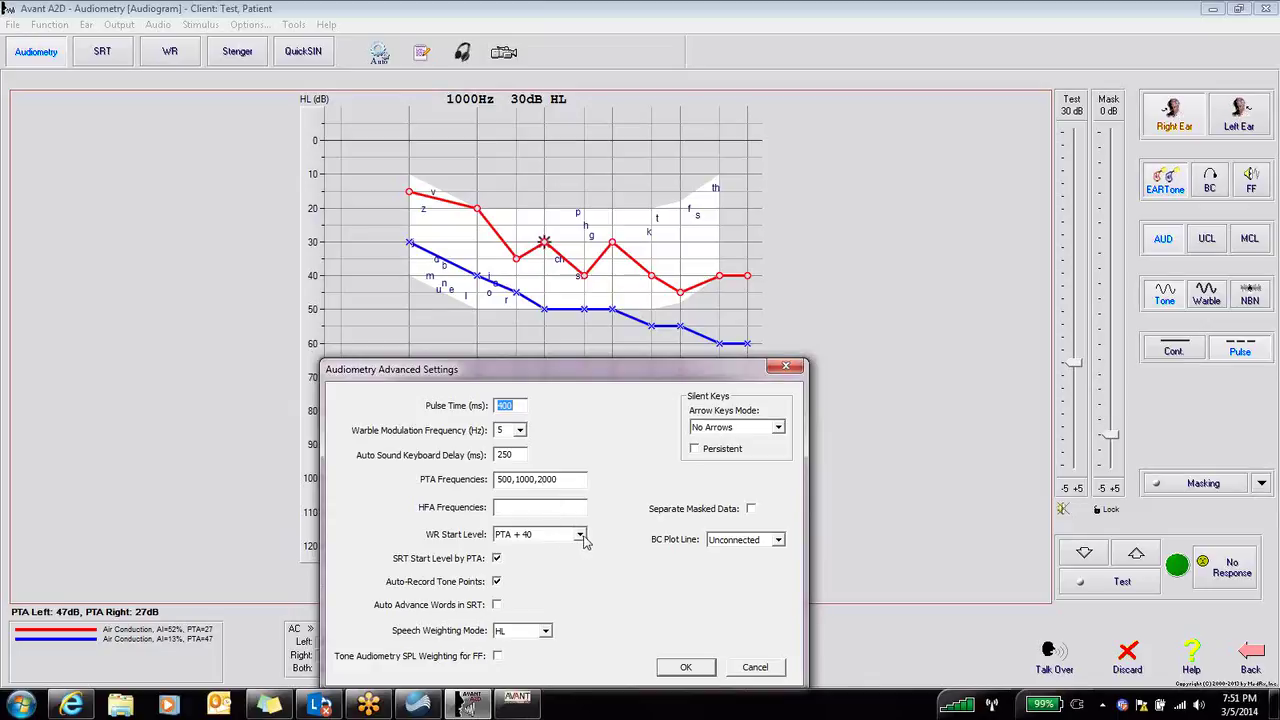
{"action": "left_click", "coordinate": [580, 536]}
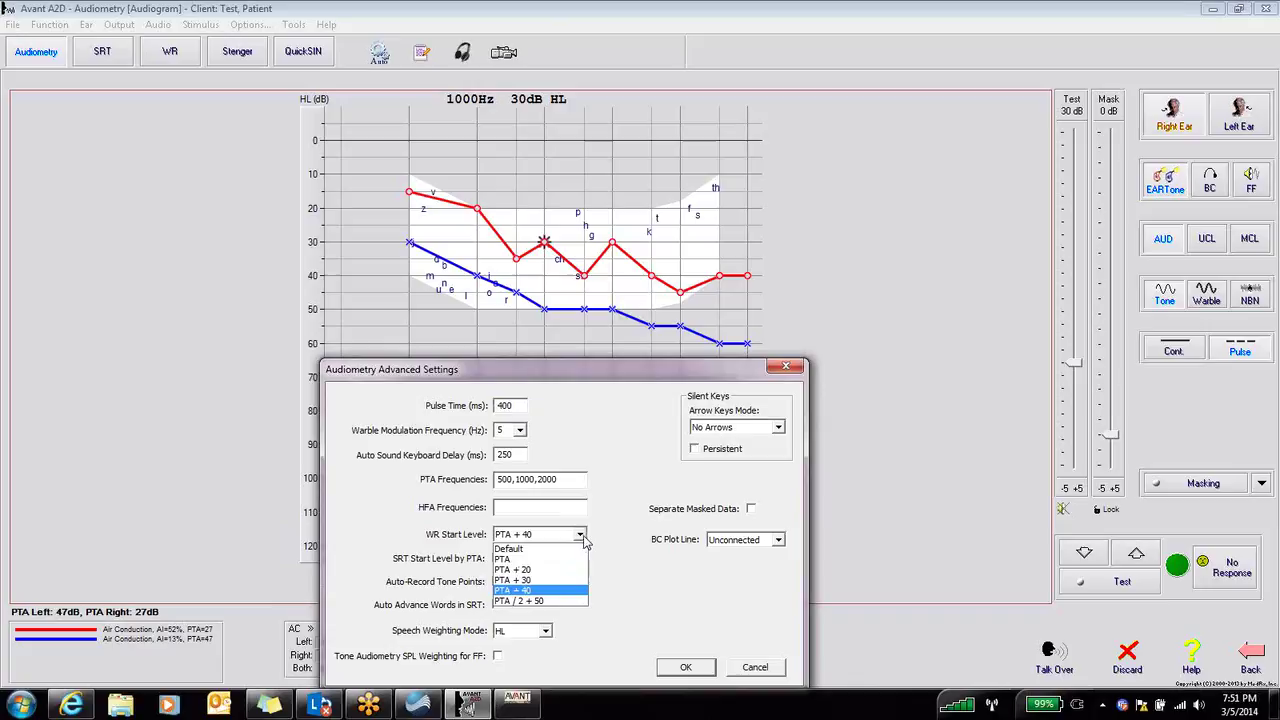
{"action": "left_click", "coordinate": [603, 593]}
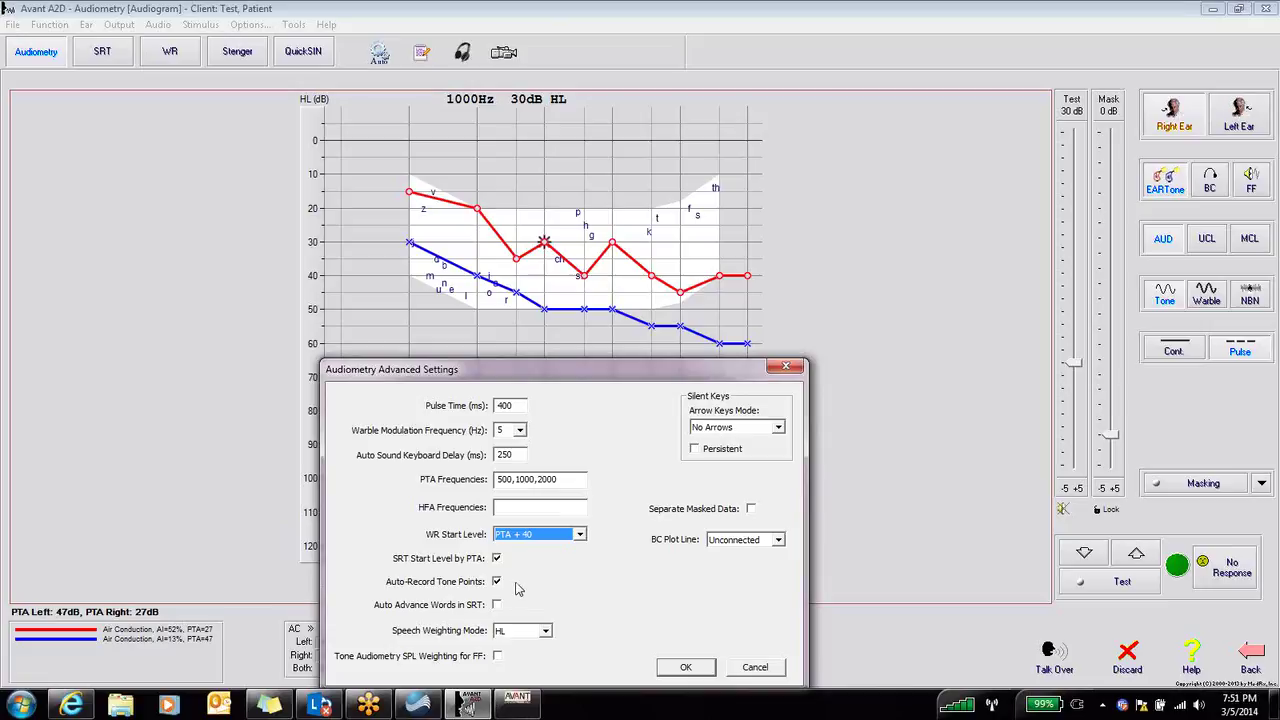
{"action": "left_click", "coordinate": [686, 670]}
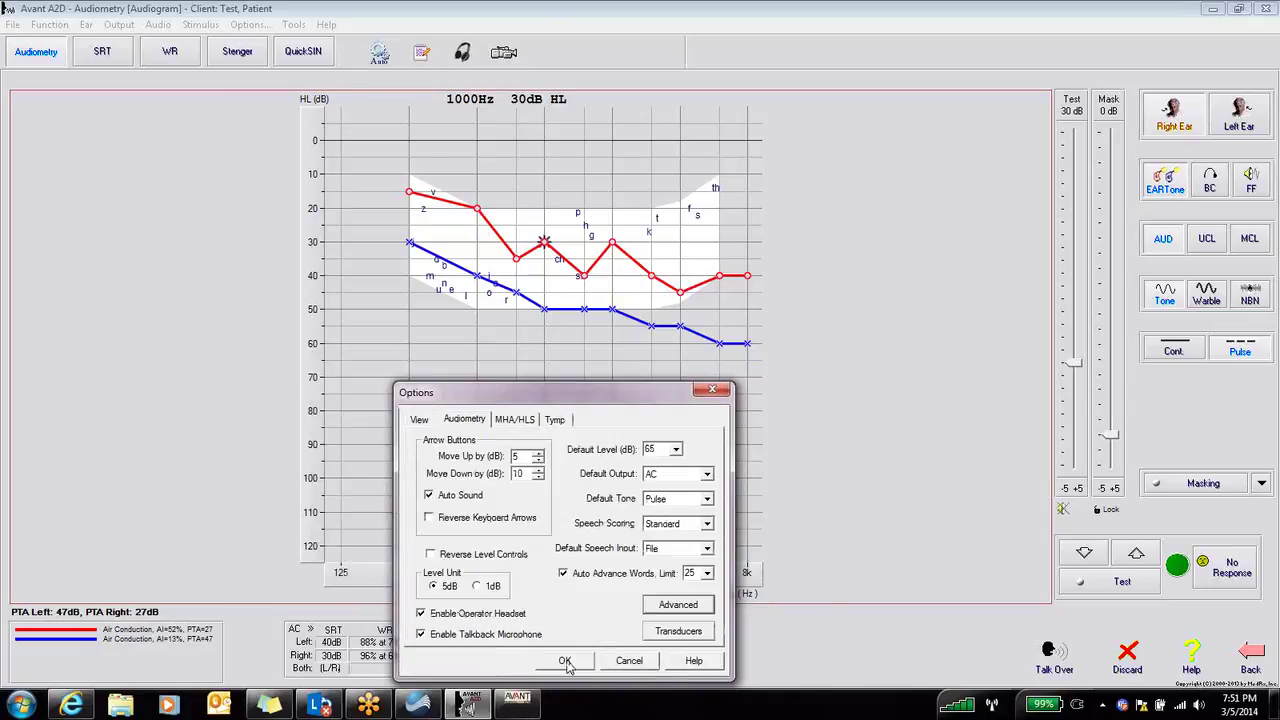
Confirm the Options dialog so right and left ears plot on separate graphs.
{"action": "left_click", "coordinate": [565, 662]}
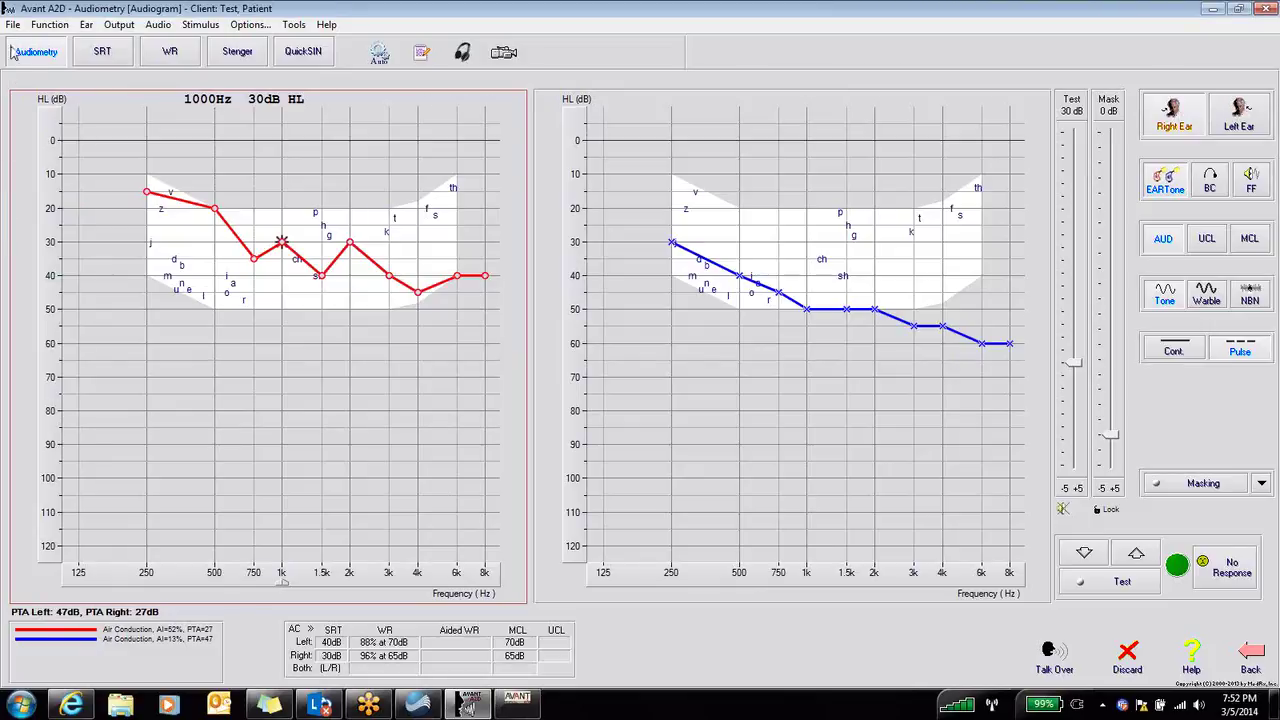
Preview the audiometry report enlarged, scrolling down to the notes at the bottom.
{"action": "left_click", "coordinate": [14, 28]}
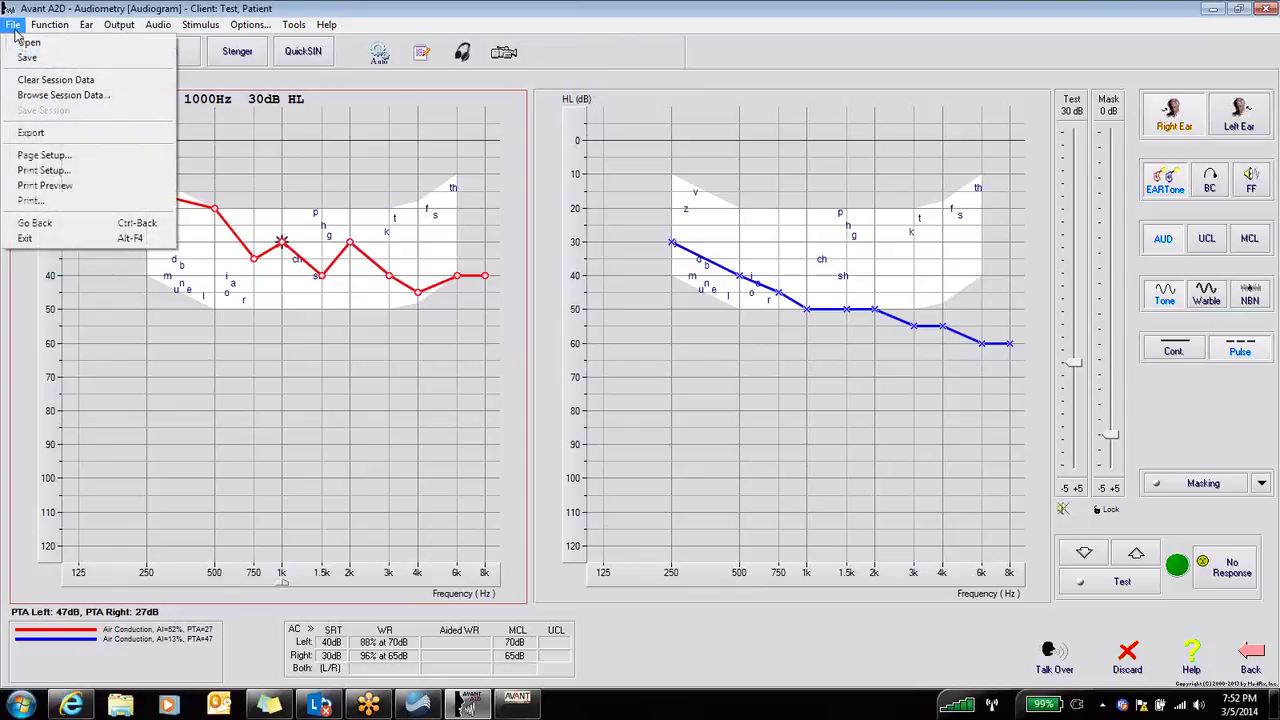
{"action": "left_click", "coordinate": [54, 187]}
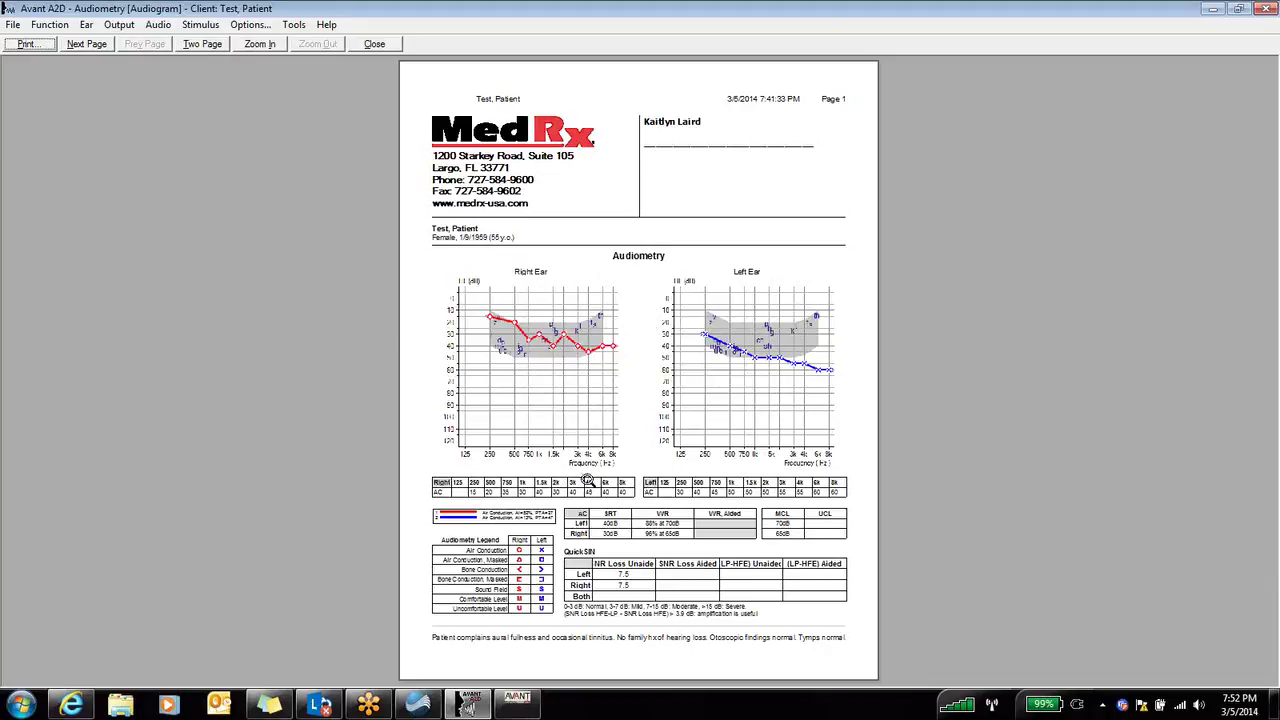
{"action": "left_click", "coordinate": [268, 46]}
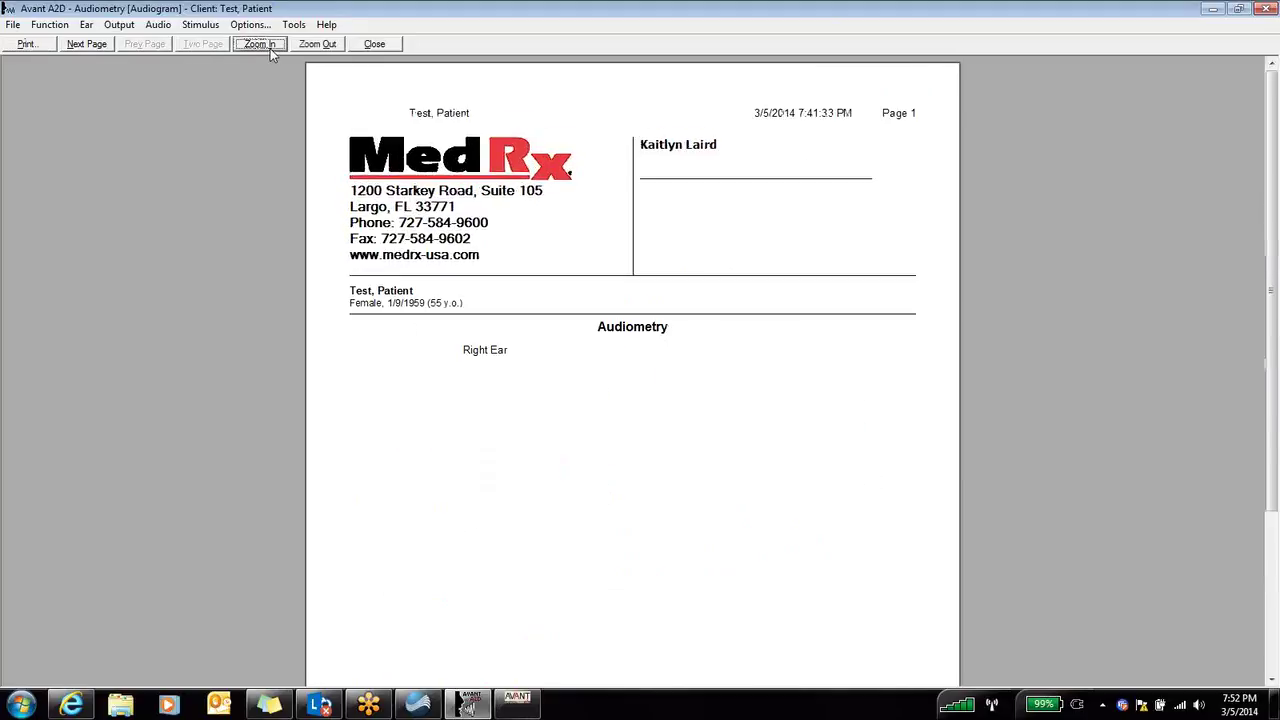
{"action": "left_click", "coordinate": [1273, 680]}
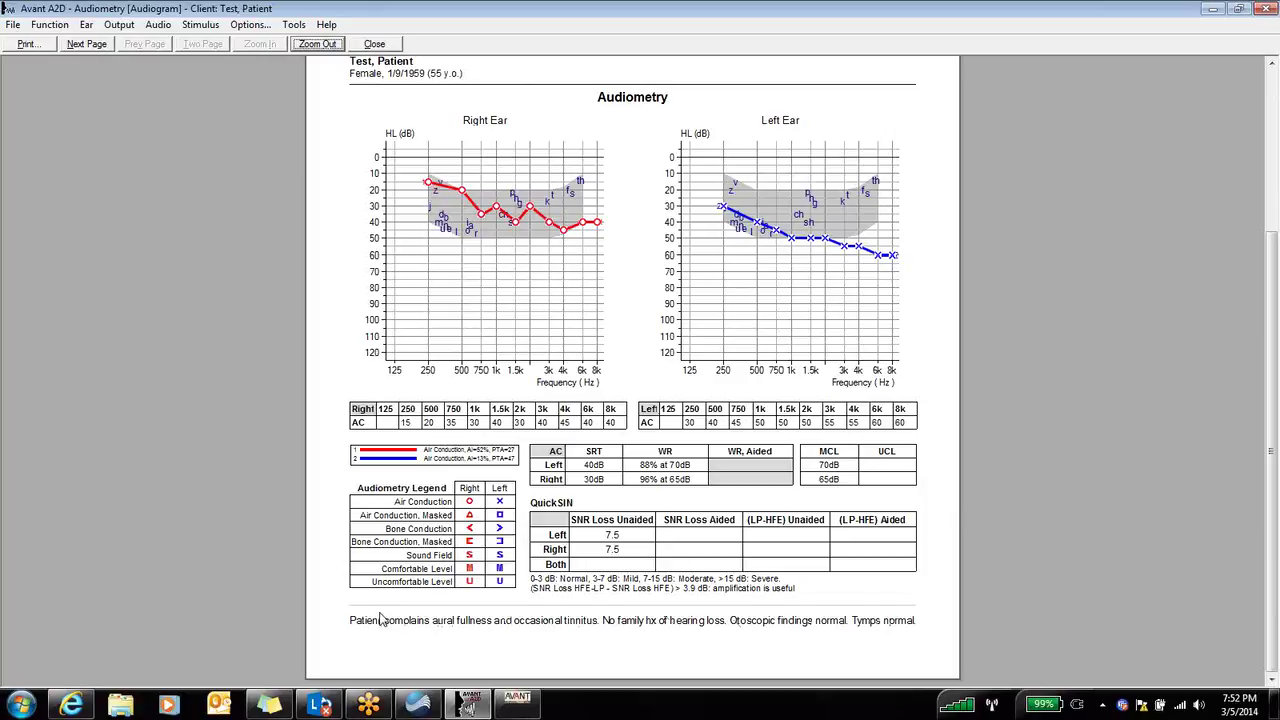
Close the print preview and the Audiometry screen to reach the Avant start screen.
{"action": "left_click", "coordinate": [374, 44]}
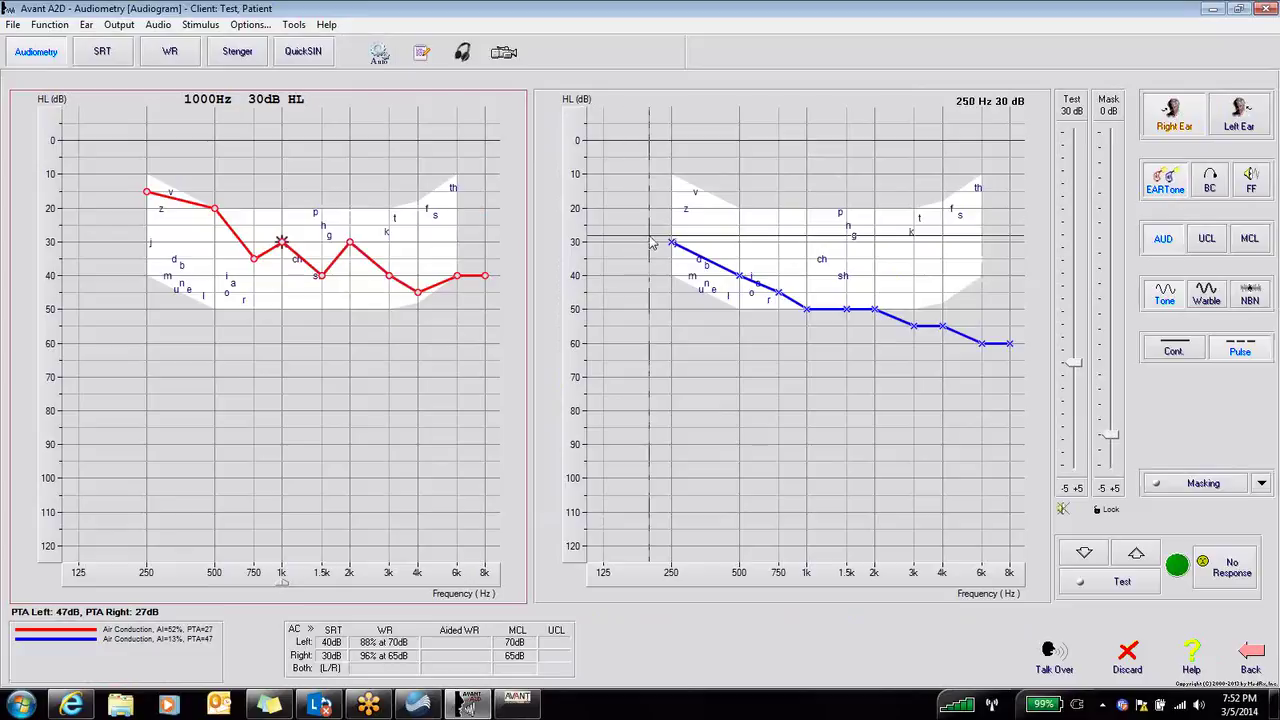
{"action": "left_click", "coordinate": [1256, 664]}
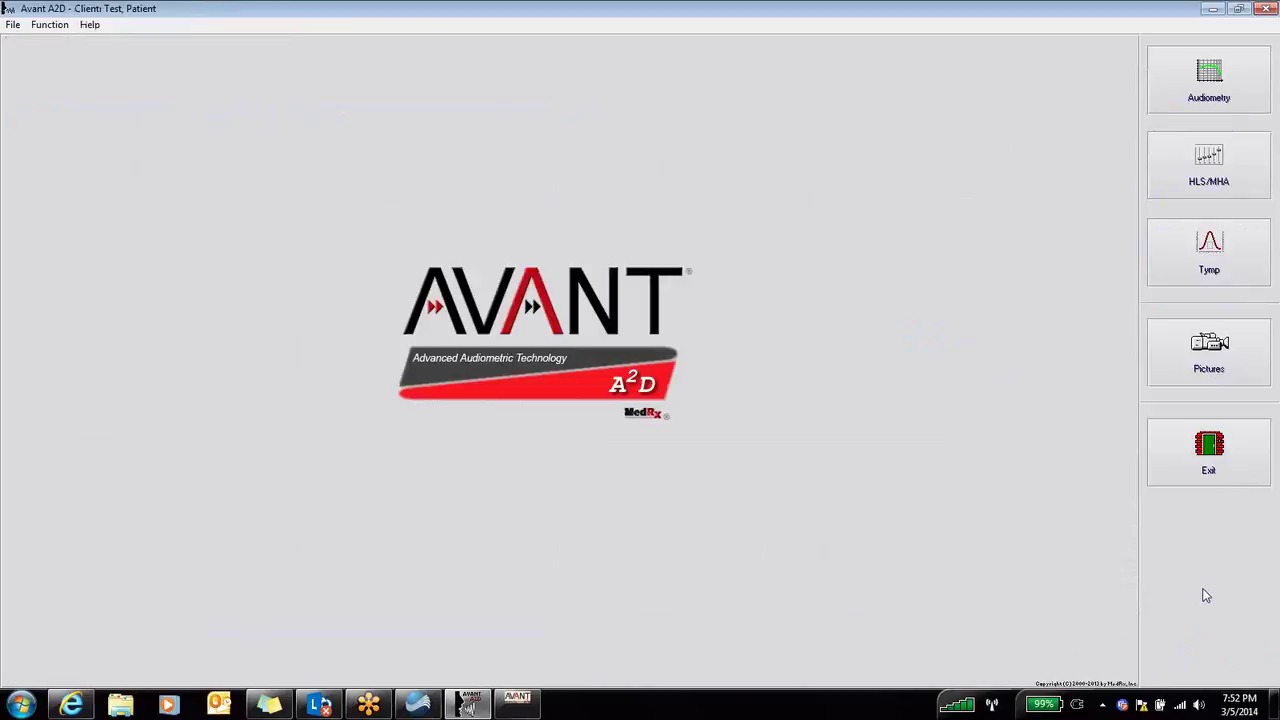